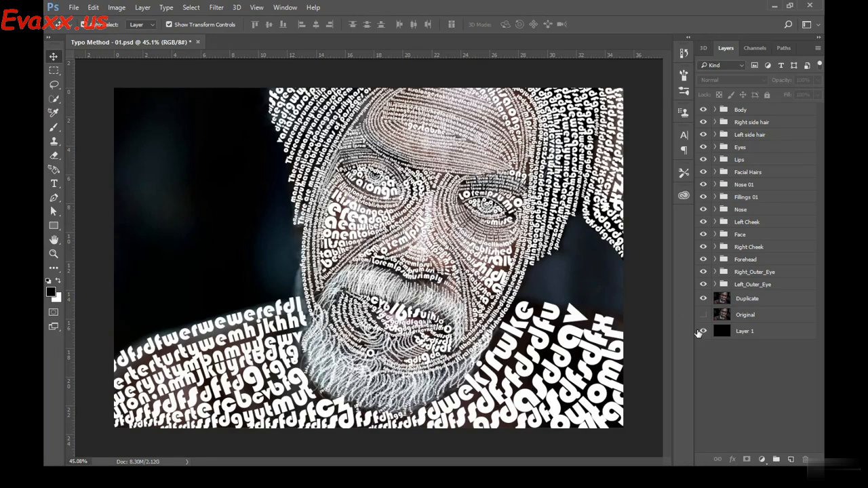
{"action": "left_click", "coordinate": [762, 332]}
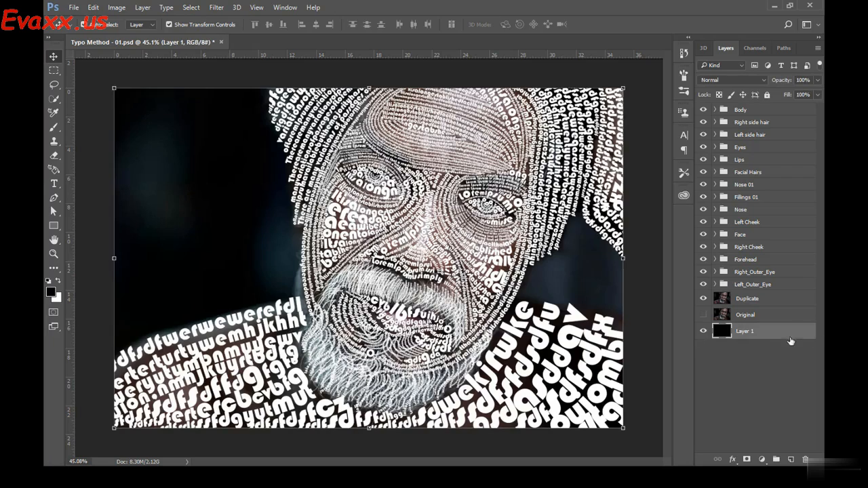
{"action": "left_click", "coordinate": [753, 366]}
{"action": "left_click", "coordinate": [754, 332]}
{"action": "left_click", "coordinate": [747, 352]}
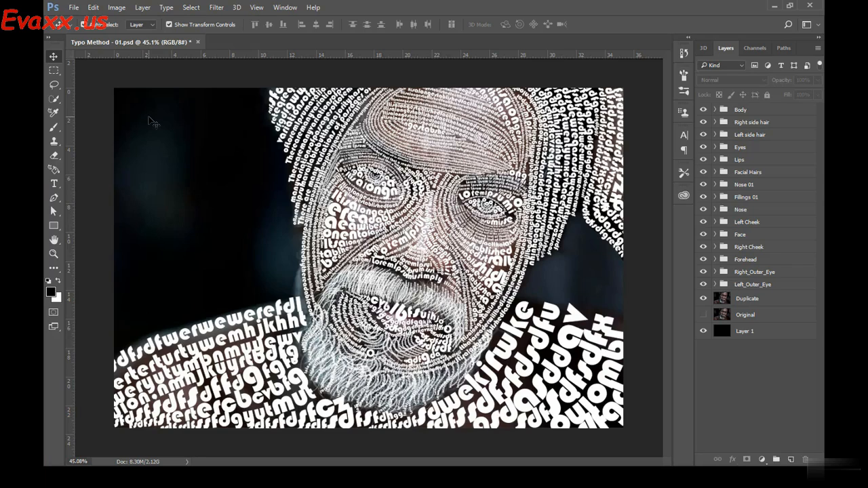
Step: Save the changes to the open Typo Method - 01.psd document
{"action": "left_click", "coordinate": [74, 9]}
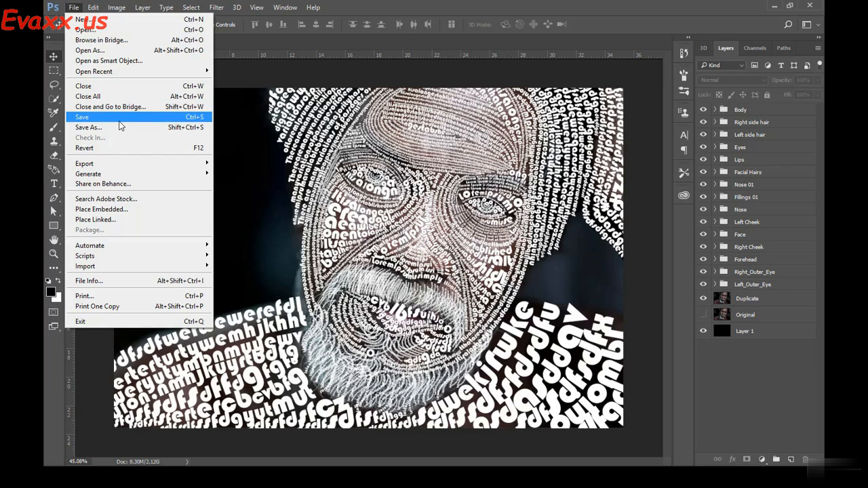
{"action": "left_click", "coordinate": [91, 117]}
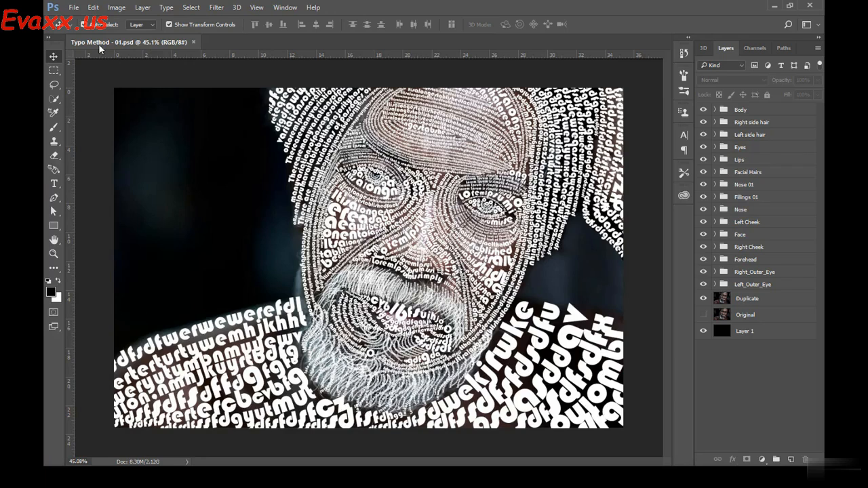
{"action": "left_click", "coordinate": [73, 8]}
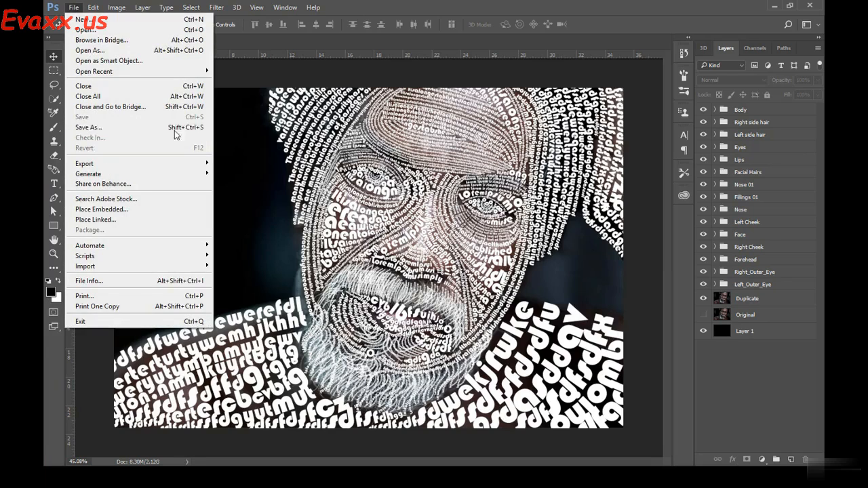
{"action": "left_click", "coordinate": [92, 128]}
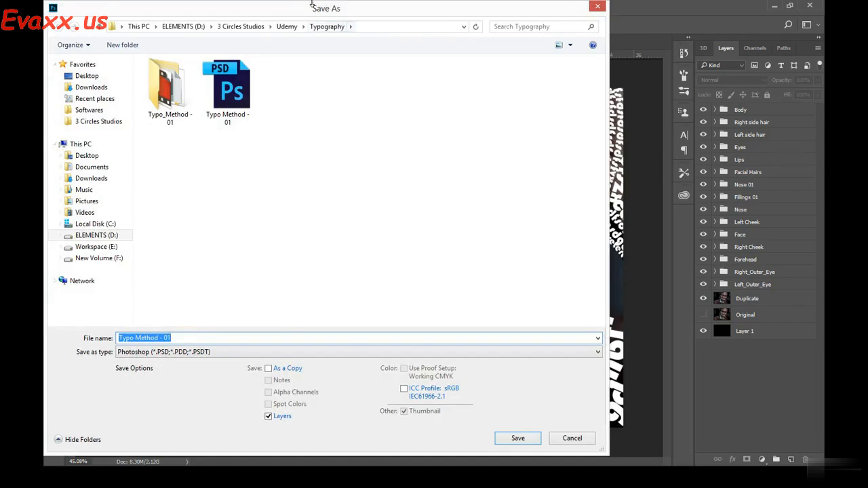
{"action": "left_click_drag", "start_coordinate": [310, 7], "coordinate": [366, 16]}
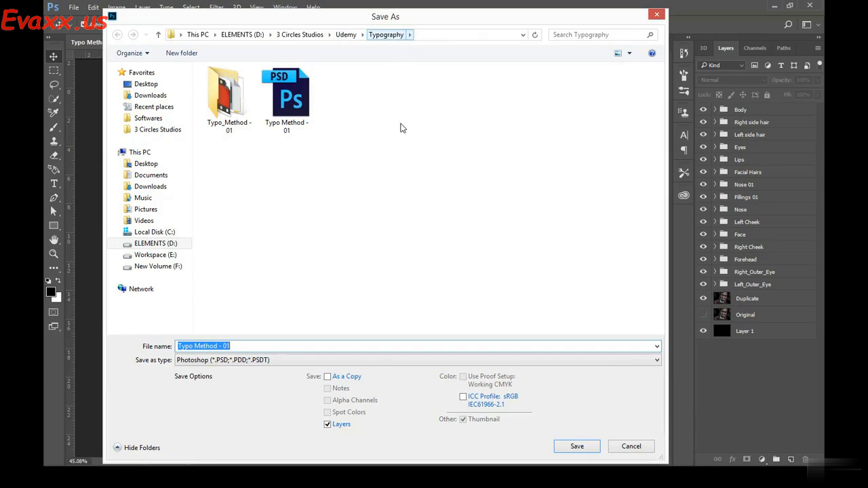
{"action": "left_click", "coordinate": [296, 96]}
{"action": "left_click", "coordinate": [364, 141]}
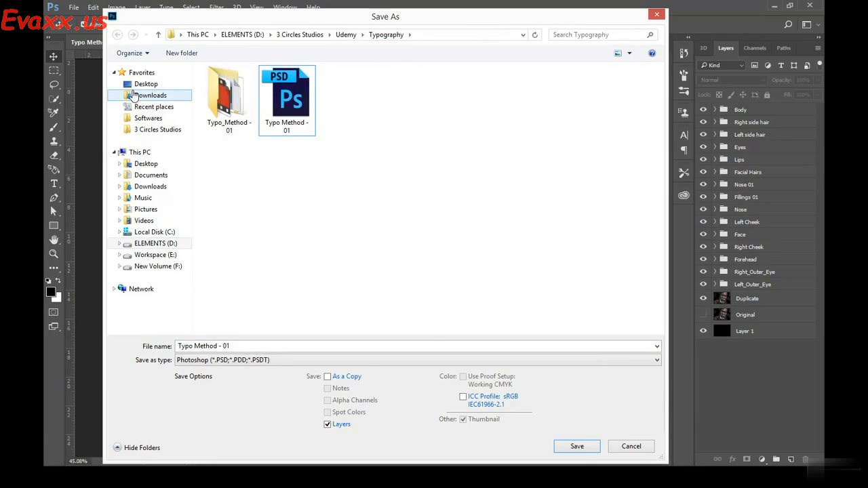
{"action": "left_click", "coordinate": [656, 14]}
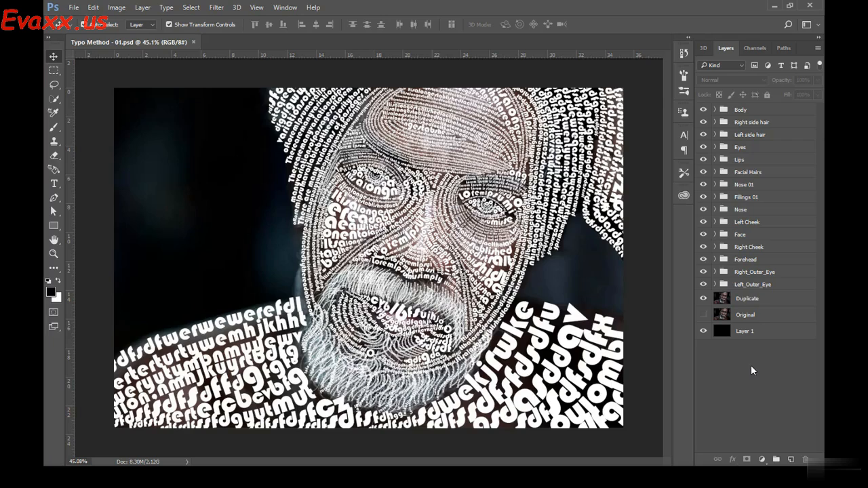
Step: Examine the Body group by hiding it, looking through its text layers and showing it again
{"action": "left_click", "coordinate": [749, 287]}
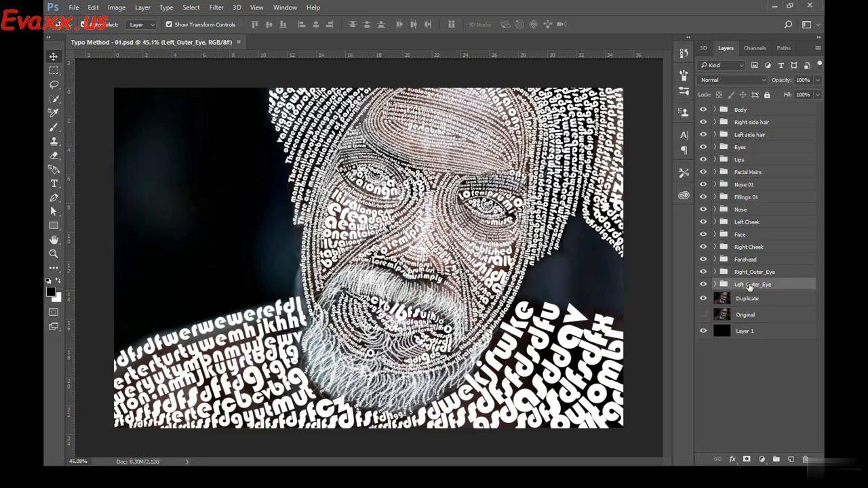
{"action": "left_click", "coordinate": [741, 111]}
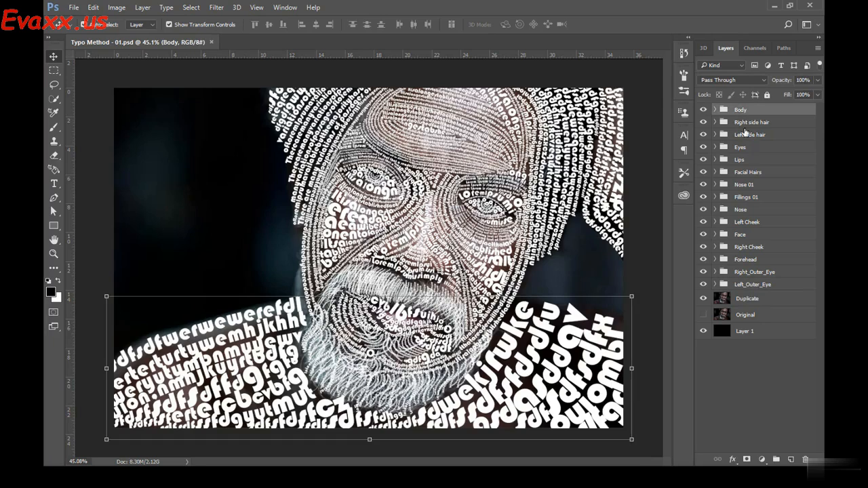
{"action": "left_click", "coordinate": [747, 286]}
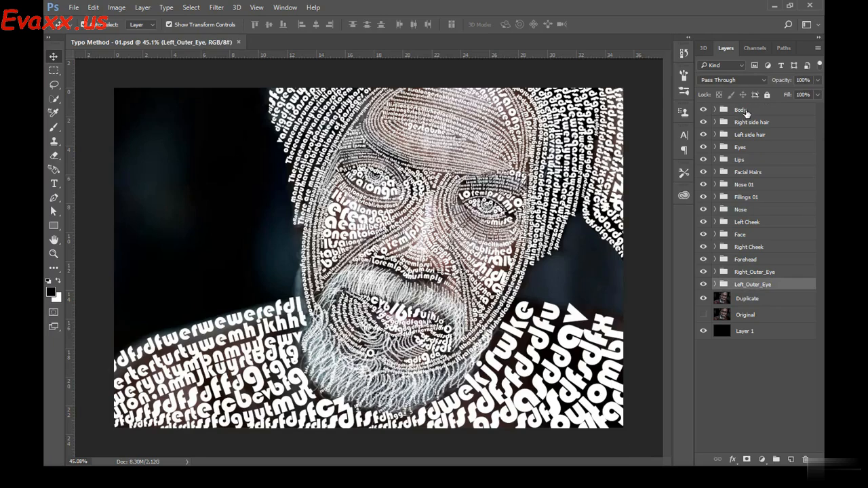
{"action": "left_click", "coordinate": [746, 113]}
{"action": "left_click", "coordinate": [746, 122]}
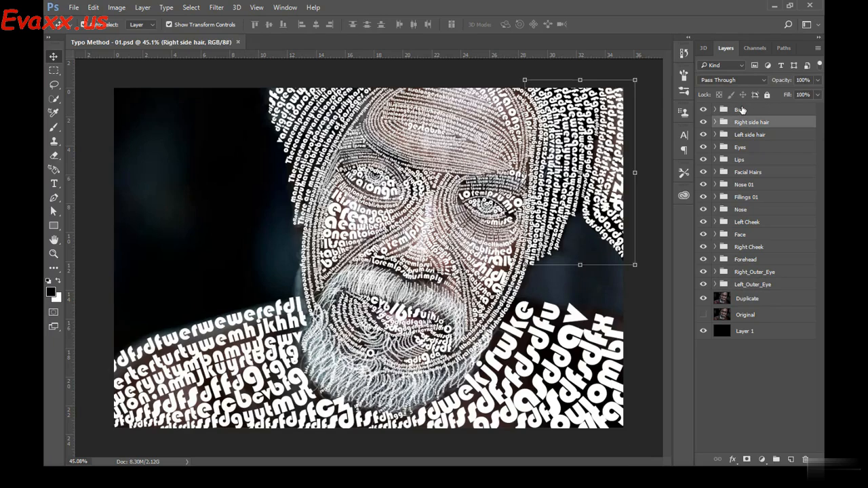
{"action": "left_click", "coordinate": [743, 110]}
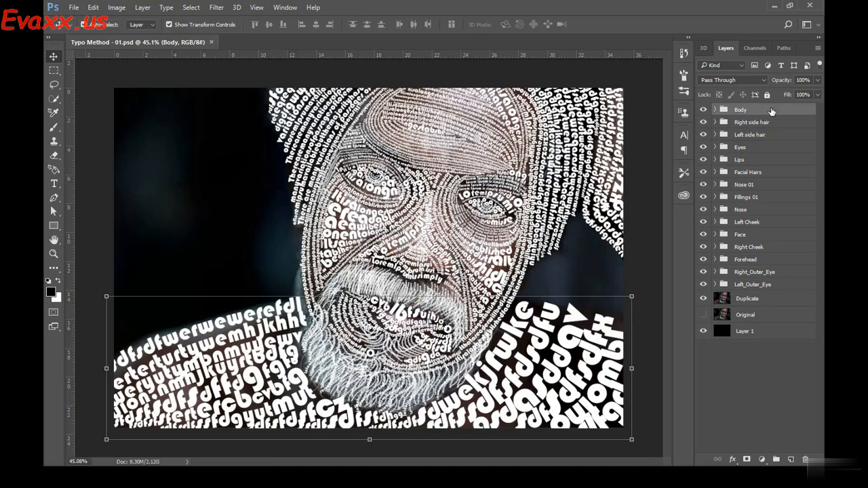
{"action": "left_click", "coordinate": [703, 110]}
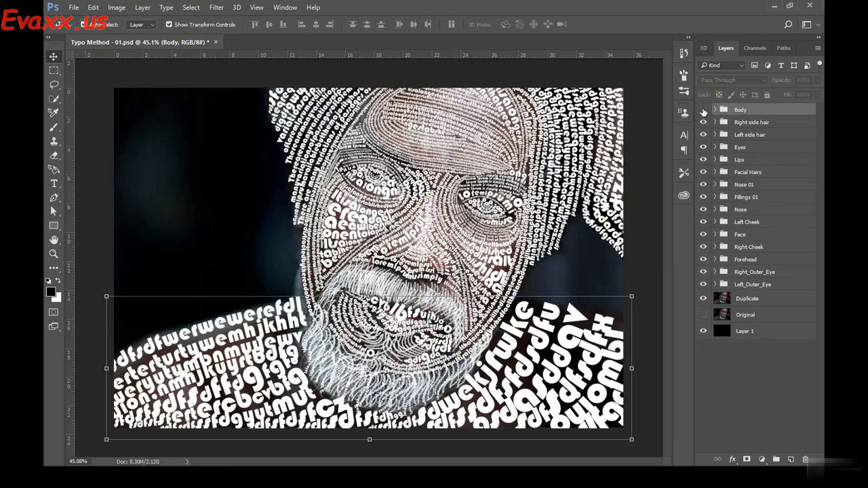
{"action": "left_click", "coordinate": [704, 110]}
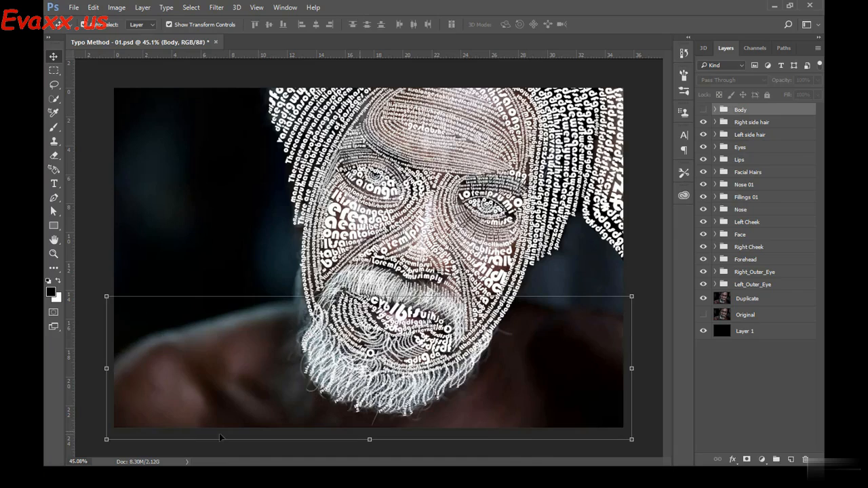
{"action": "left_click", "coordinate": [714, 110]}
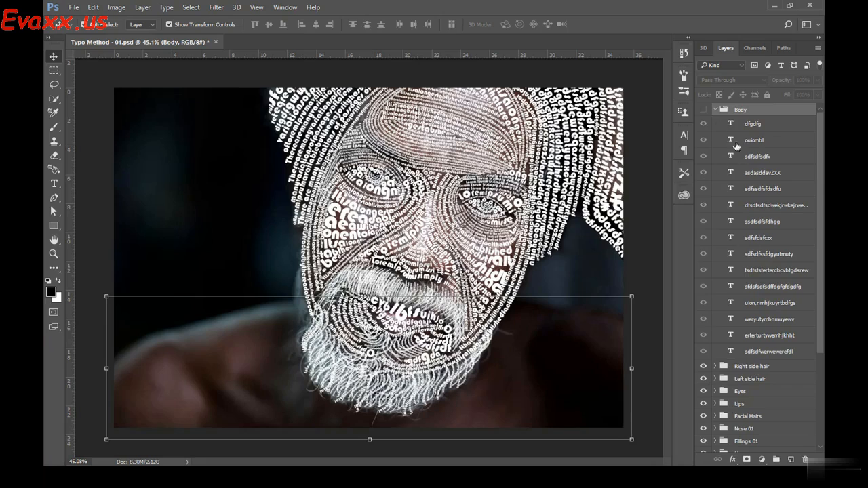
{"action": "left_click", "coordinate": [714, 110]}
{"action": "left_click", "coordinate": [704, 110]}
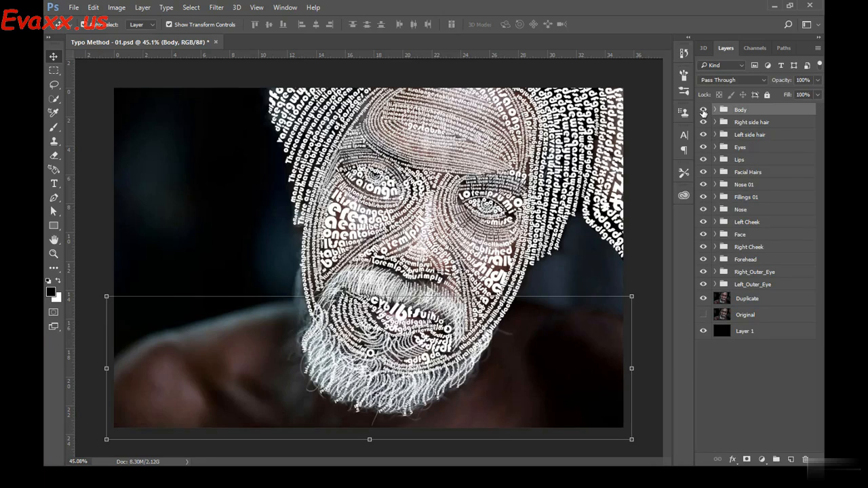
Step: Check what the Right side hair and Left side hair groups cover by hiding and showing each one
{"action": "left_click", "coordinate": [759, 122]}
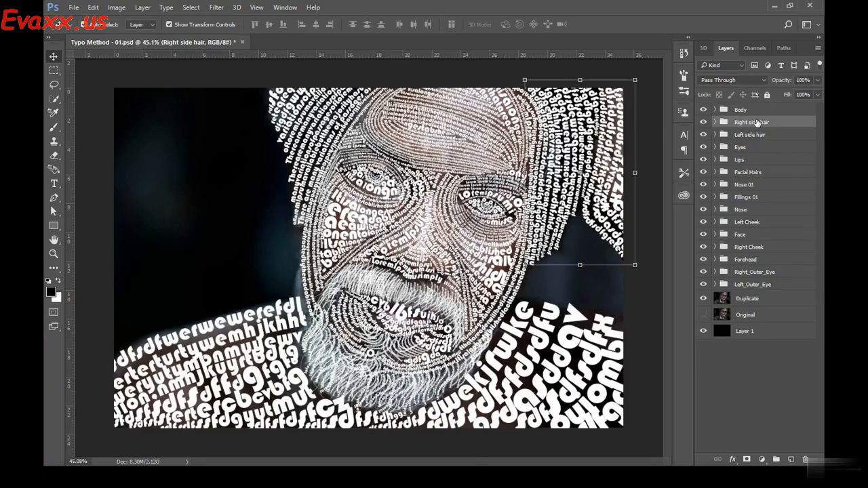
{"action": "left_click", "coordinate": [703, 122]}
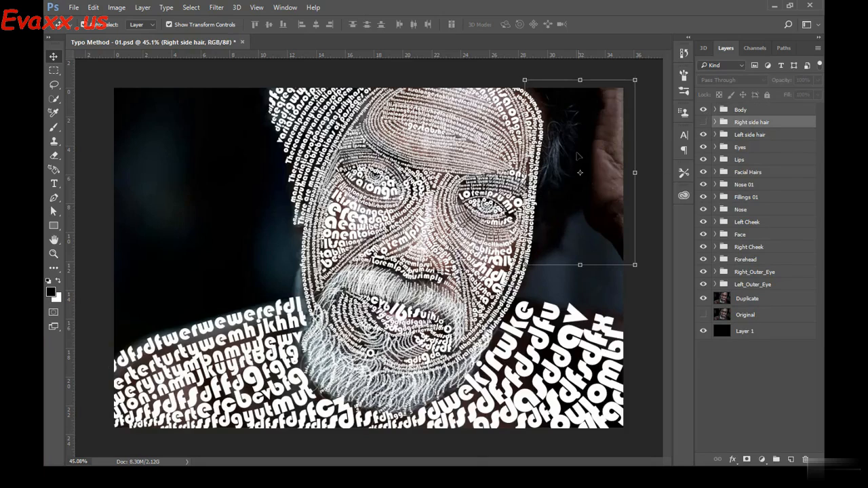
{"action": "left_click", "coordinate": [704, 123]}
{"action": "left_click", "coordinate": [703, 136]}
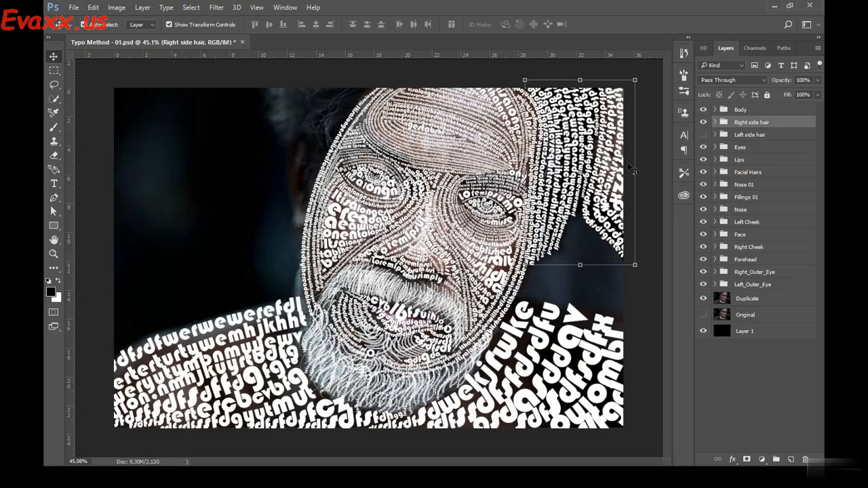
{"action": "left_click", "coordinate": [703, 135]}
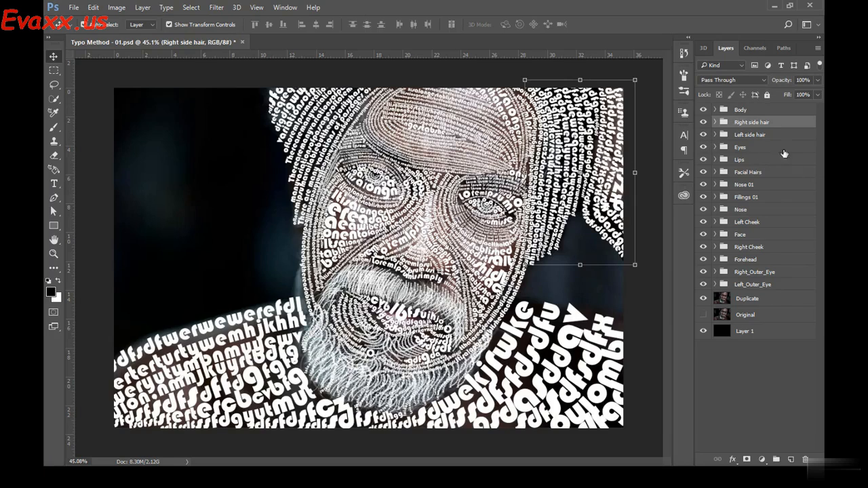
{"action": "left_click", "coordinate": [757, 112]}
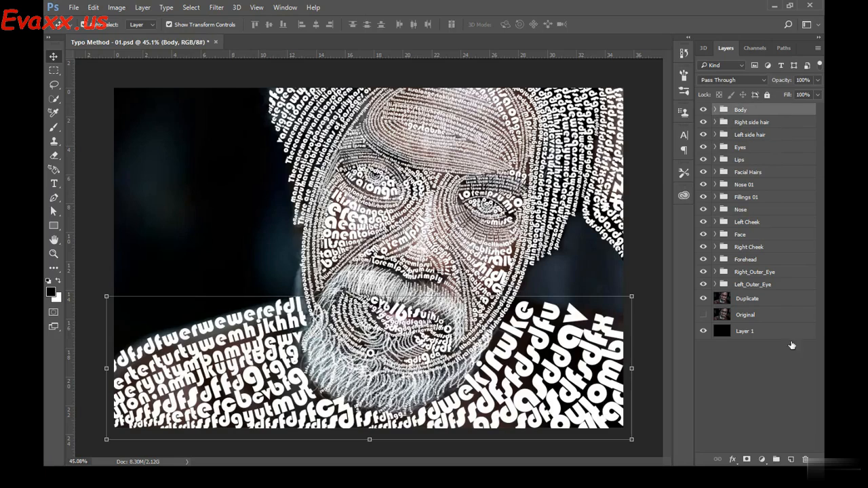
{"action": "left_click", "coordinate": [760, 371]}
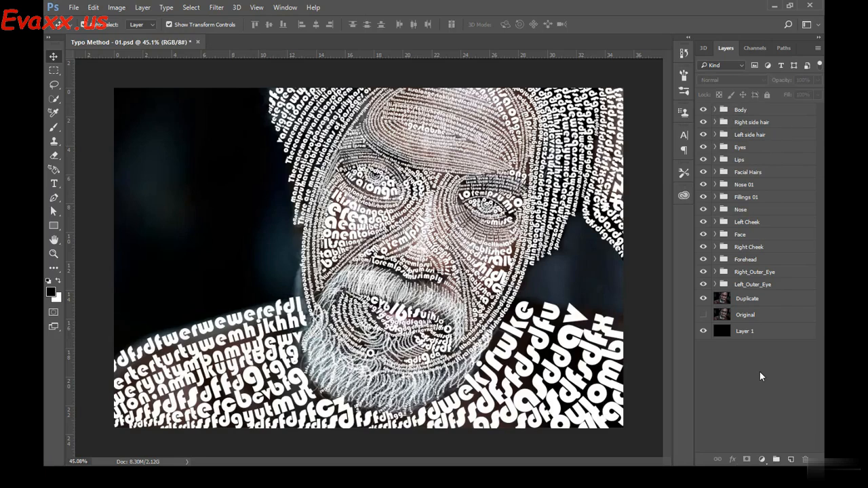
Step: Convert the Left_Outer_Eye group to a smart object and hide it
{"action": "left_click", "coordinate": [751, 285]}
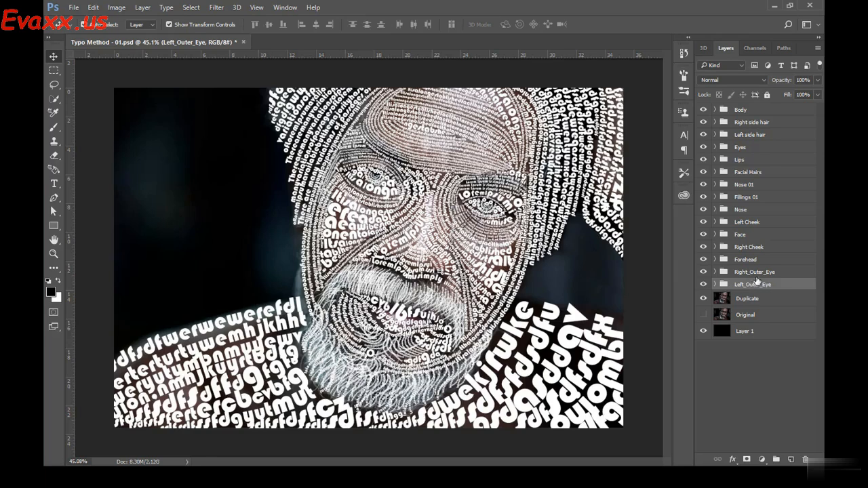
{"action": "right_click", "coordinate": [750, 286]}
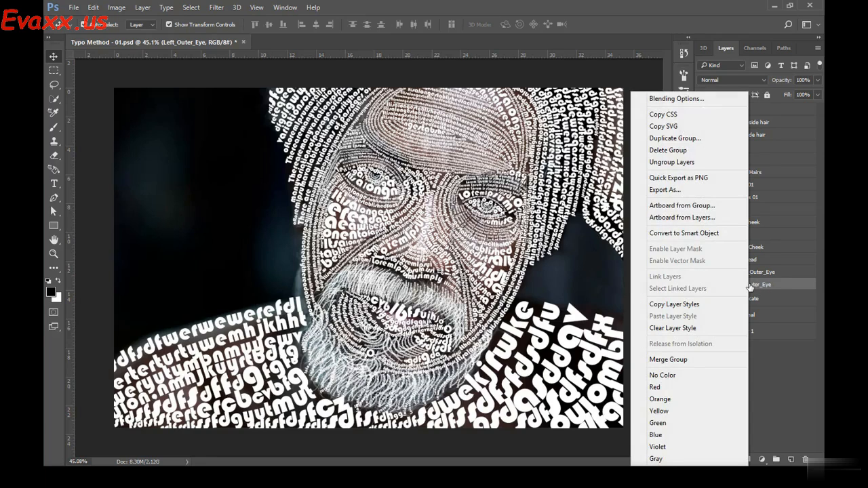
{"action": "left_click", "coordinate": [689, 234]}
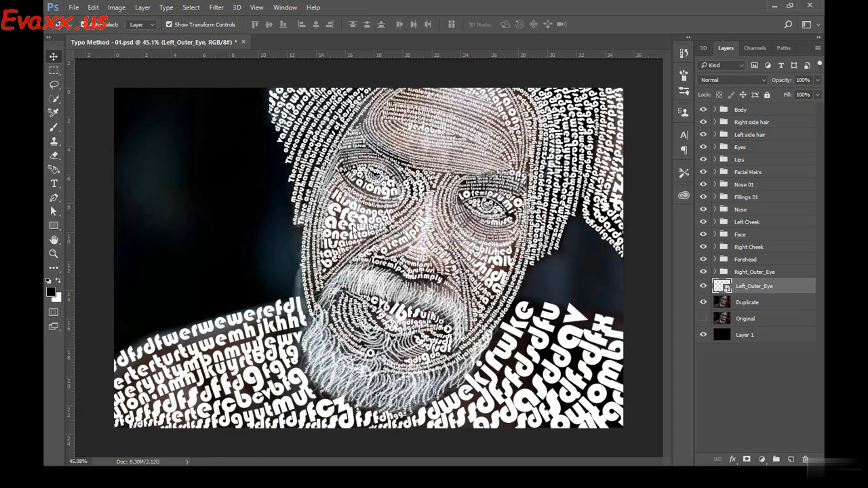
{"action": "left_click", "coordinate": [703, 286]}
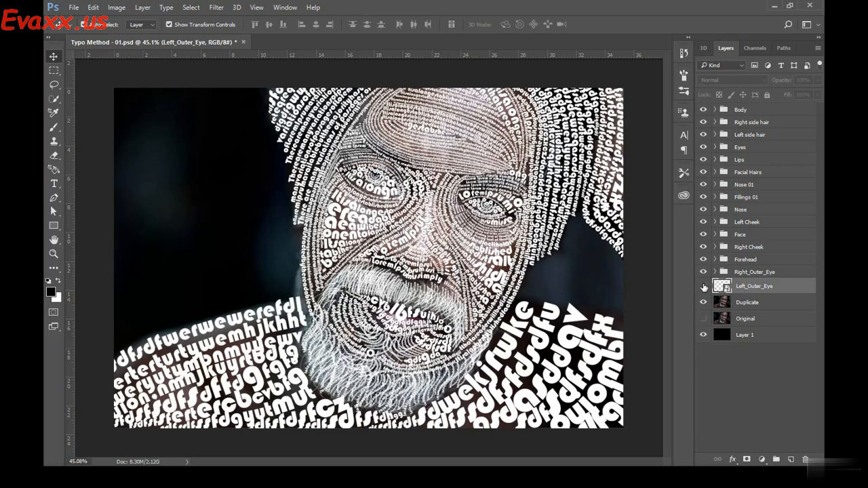
{"action": "left_click", "coordinate": [704, 288]}
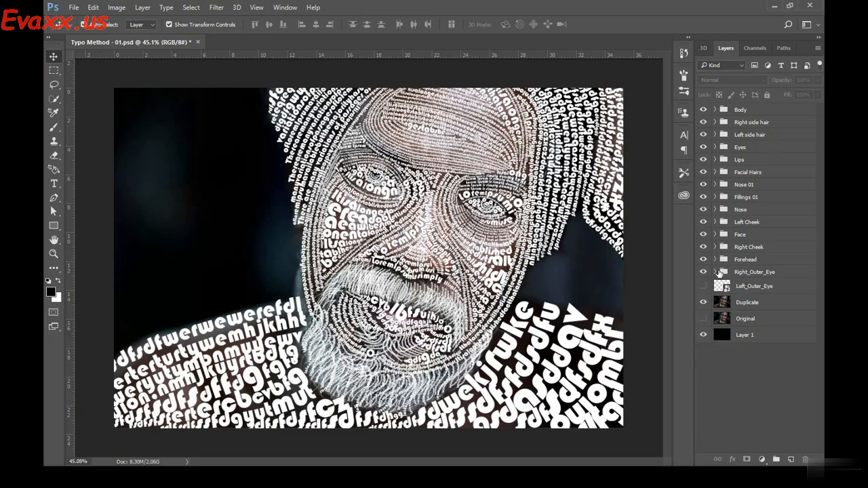
Step: Convert the Right_Outer_Eye group to a smart object
{"action": "left_click", "coordinate": [755, 272]}
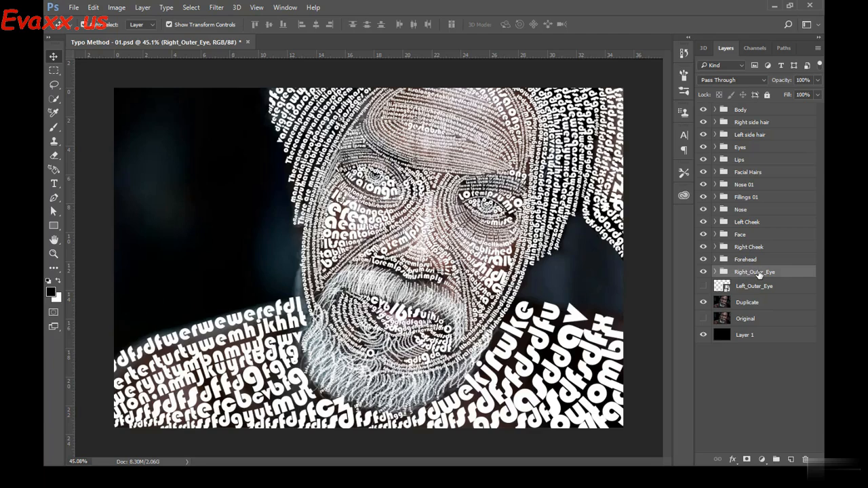
{"action": "right_click", "coordinate": [758, 273]}
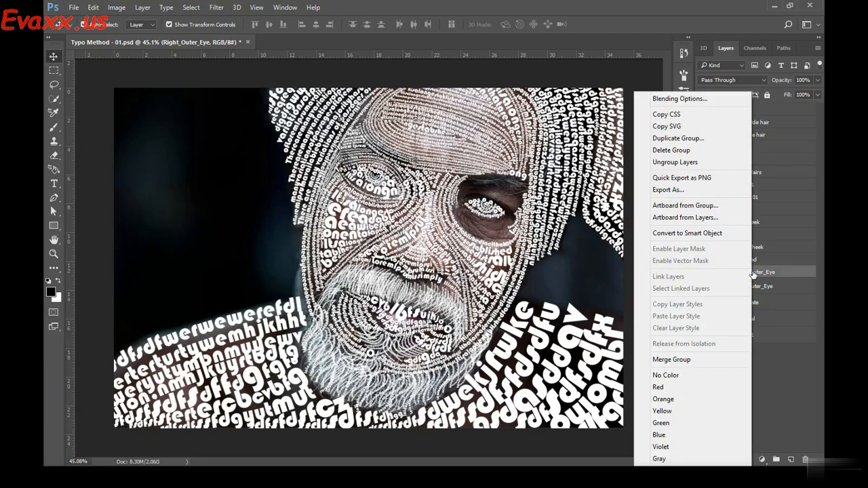
{"action": "left_click", "coordinate": [684, 233]}
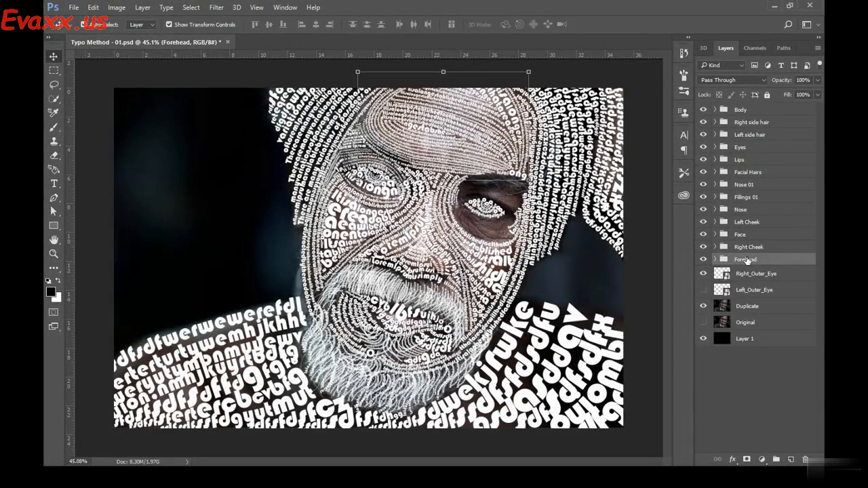
Step: Convert the Forehead group and the Right Cheek group to separate smart objects
{"action": "right_click", "coordinate": [746, 261]}
{"action": "left_click", "coordinate": [669, 233]}
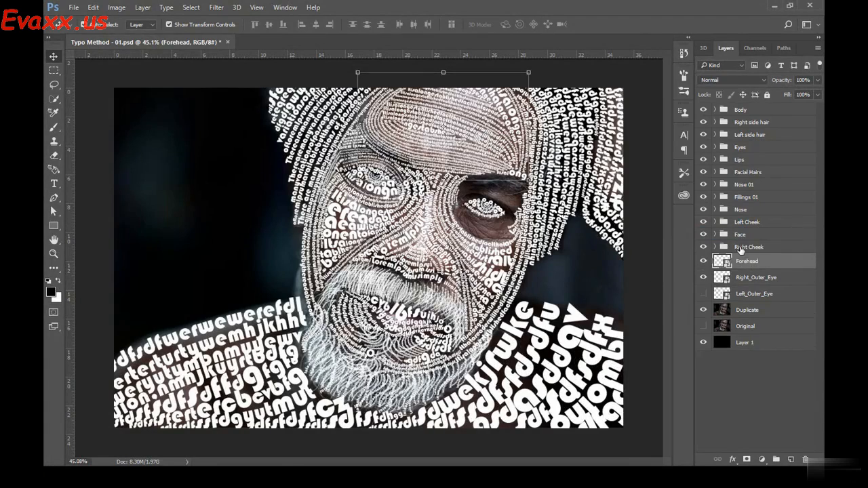
{"action": "left_click", "coordinate": [741, 248]}
{"action": "right_click", "coordinate": [741, 248]}
{"action": "left_click", "coordinate": [652, 230]}
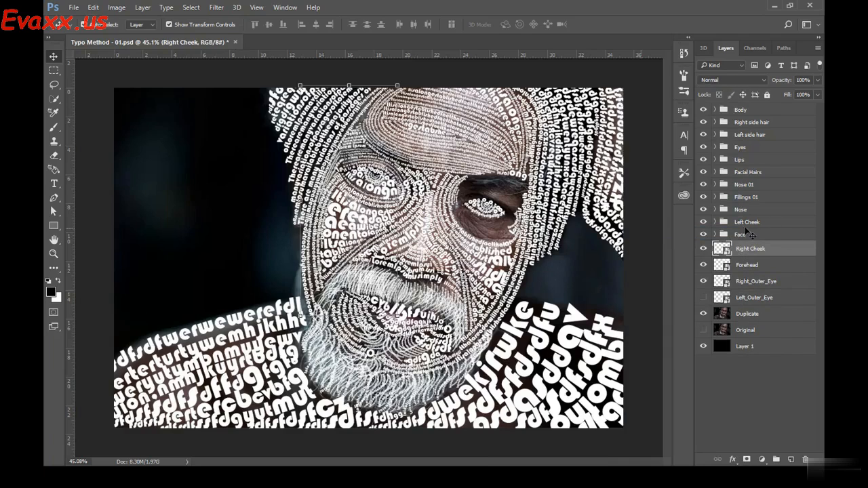
Step: Convert the Face group to a smart object
{"action": "left_click", "coordinate": [744, 234]}
{"action": "right_click", "coordinate": [744, 234]}
{"action": "left_click", "coordinate": [652, 231]}
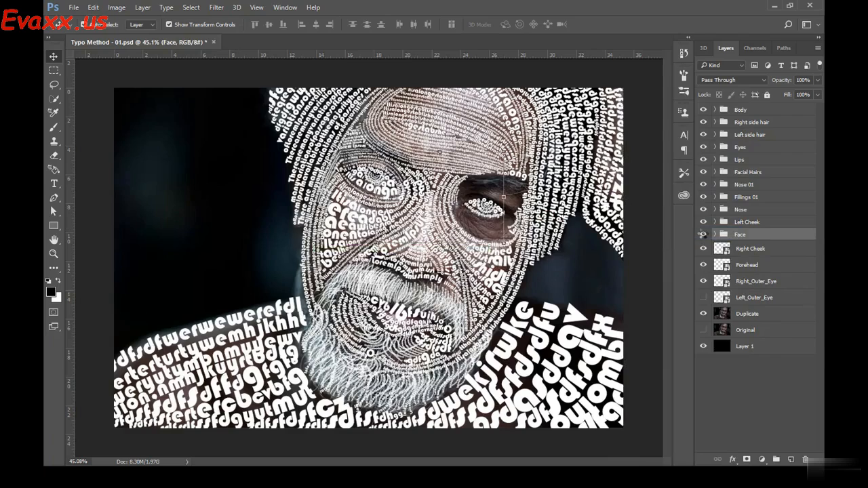
Step: Hide the Face, Right Cheek, Forehead and Right_Outer_Eye smart objects, and convert the Left Cheek group to a smart object
{"action": "left_click_drag", "start_coordinate": [703, 236], "coordinate": [704, 285]}
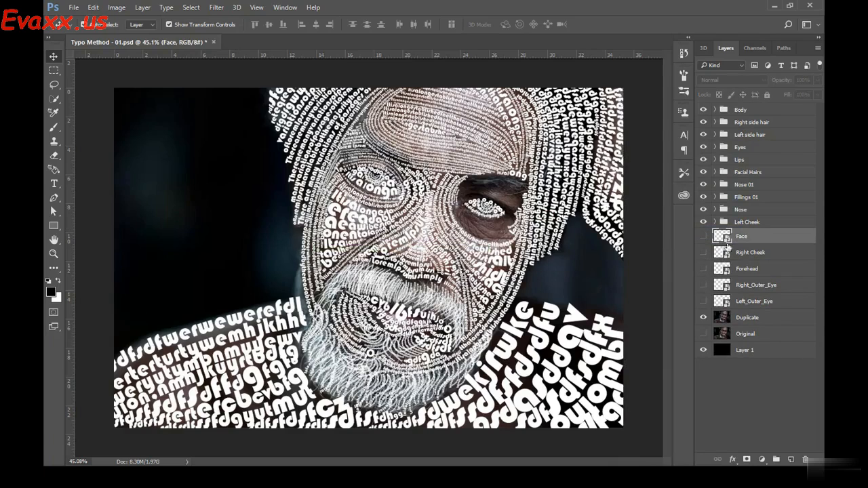
{"action": "left_click", "coordinate": [749, 223]}
{"action": "right_click", "coordinate": [748, 222]}
{"action": "left_click", "coordinate": [654, 232]}
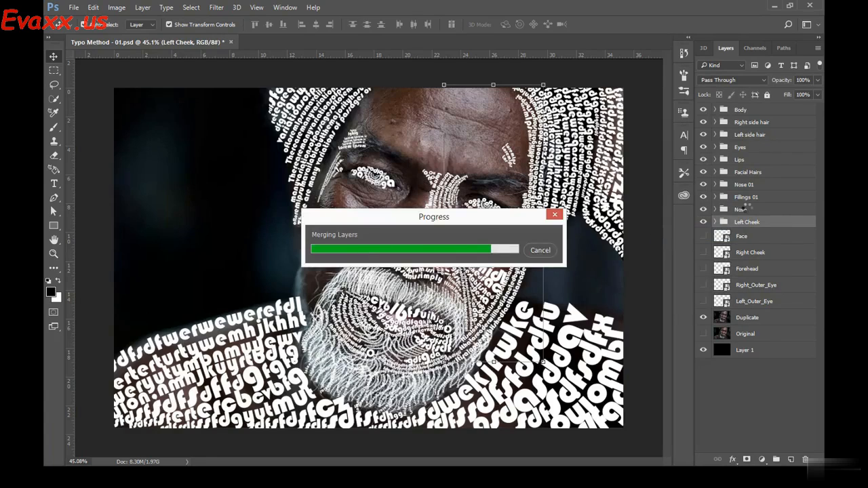
Step: Convert the Nose group to a smart object
{"action": "left_click", "coordinate": [749, 210]}
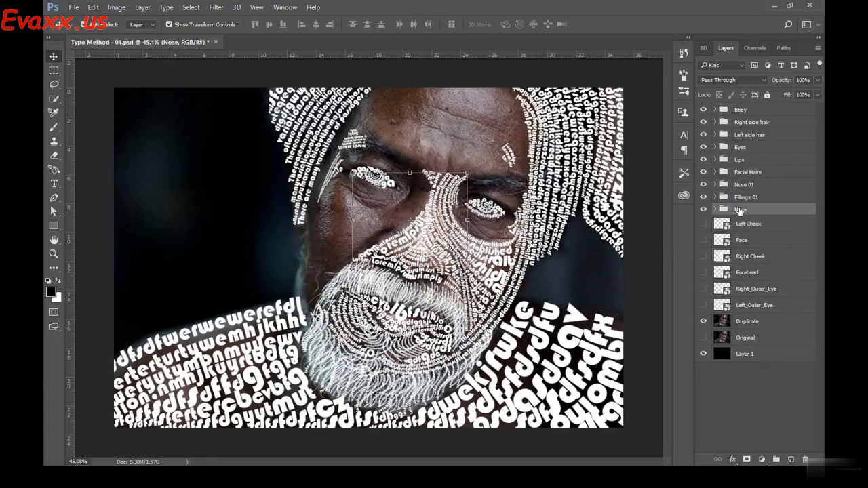
{"action": "right_click", "coordinate": [753, 212]}
{"action": "left_click", "coordinate": [654, 231]}
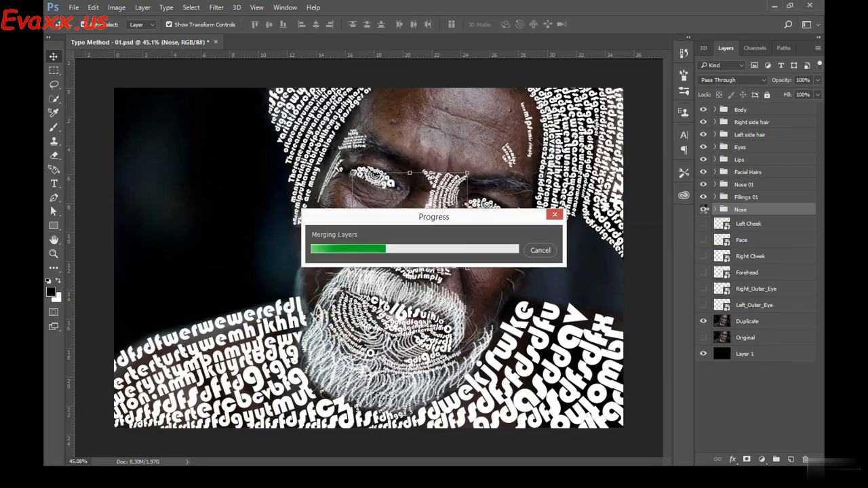
Step: Convert the Fillings 01 group and the Nose 01 group to separate smart objects
{"action": "right_click", "coordinate": [749, 197]}
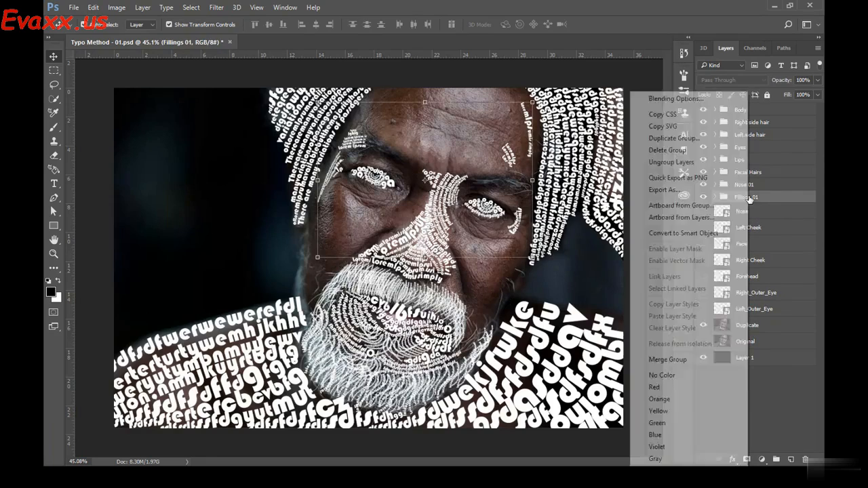
{"action": "left_click", "coordinate": [654, 233]}
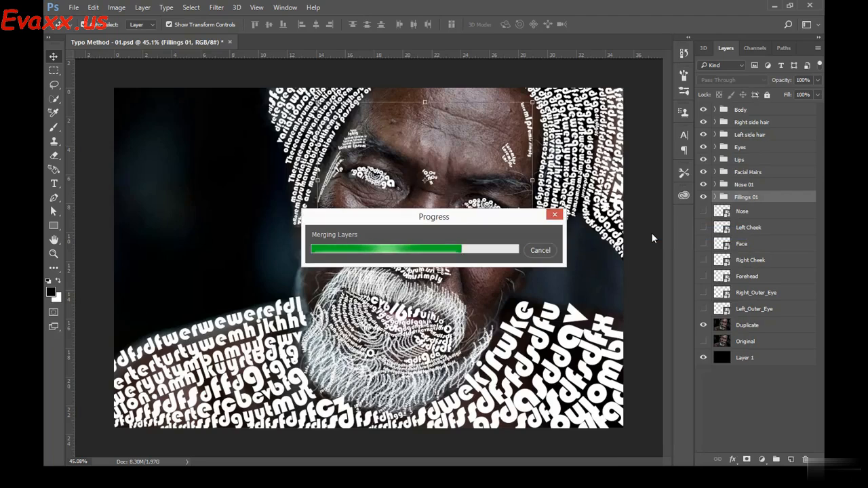
{"action": "left_click", "coordinate": [764, 186]}
{"action": "right_click", "coordinate": [764, 186]}
{"action": "left_click", "coordinate": [681, 231]}
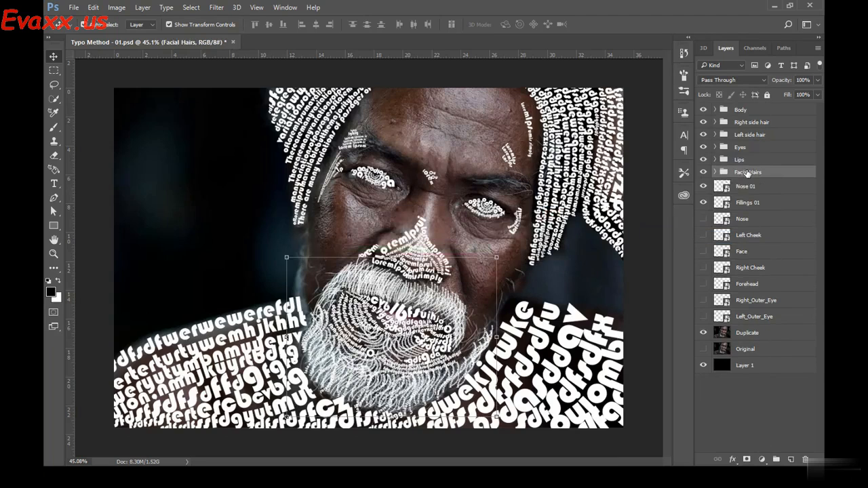
Step: Convert the Facial Hairs group and the Lips group to separate smart objects
{"action": "right_click", "coordinate": [746, 172]}
{"action": "left_click", "coordinate": [651, 233]}
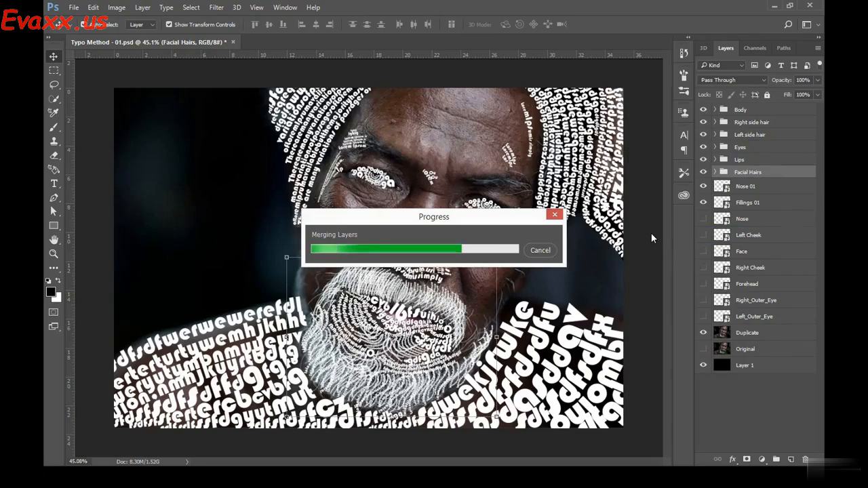
{"action": "left_click", "coordinate": [741, 161]}
{"action": "right_click", "coordinate": [741, 161]}
{"action": "left_click", "coordinate": [650, 232]}
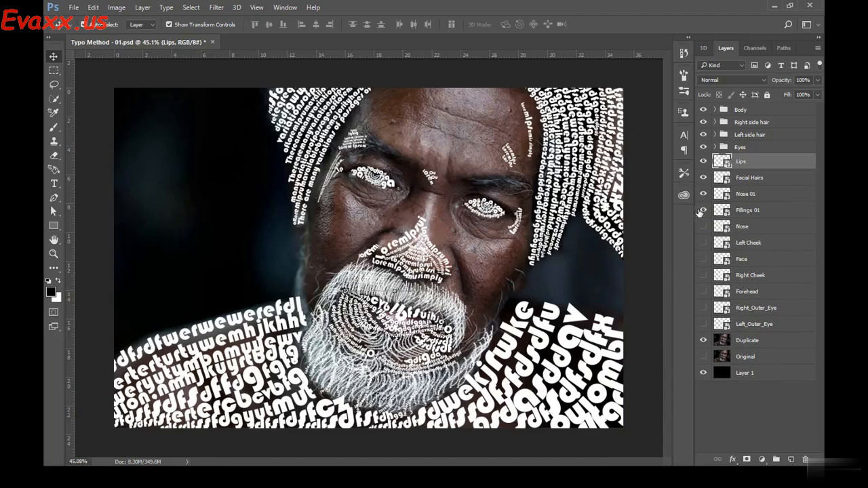
Step: Hide the smart objects from Fillings 01 up to Lips, and convert the Eyes group to a smart object
{"action": "left_click_drag", "start_coordinate": [703, 210], "coordinate": [703, 162]}
{"action": "right_click", "coordinate": [742, 148]}
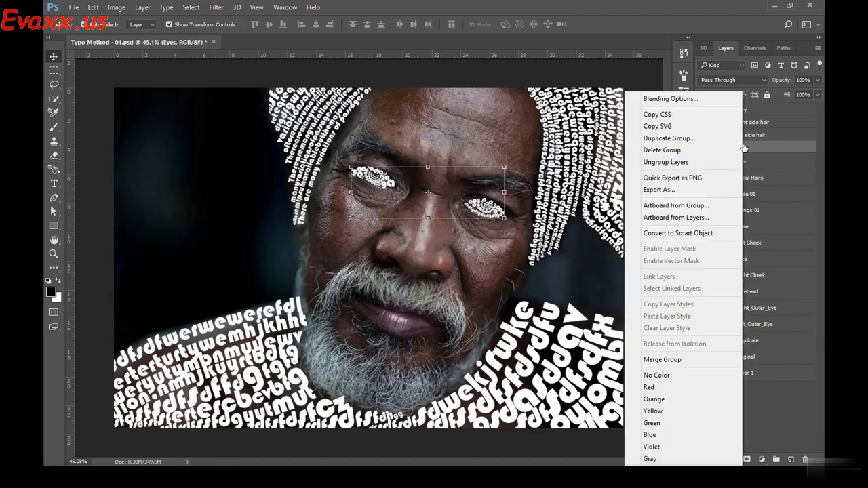
{"action": "left_click", "coordinate": [673, 233]}
Step: Toggle the visibility of the Facial Hairs smart object to check its text against the photo, leaving it hidden
{"action": "left_click", "coordinate": [759, 135]}
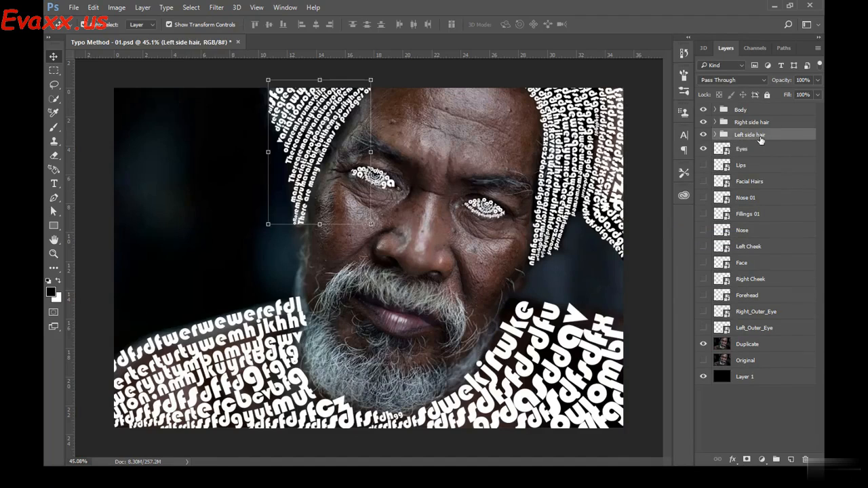
{"action": "left_click", "coordinate": [744, 183]}
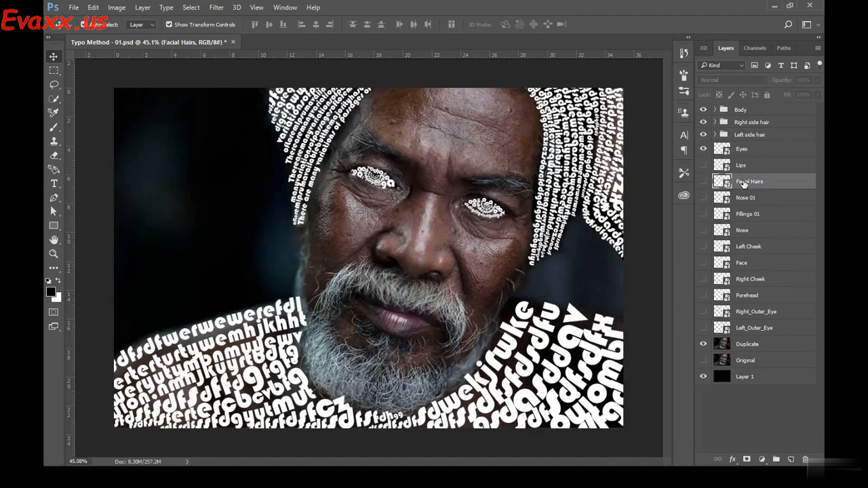
{"action": "left_click", "coordinate": [703, 182]}
{"action": "left_click", "coordinate": [703, 182]}
{"action": "left_click", "coordinate": [703, 182]}
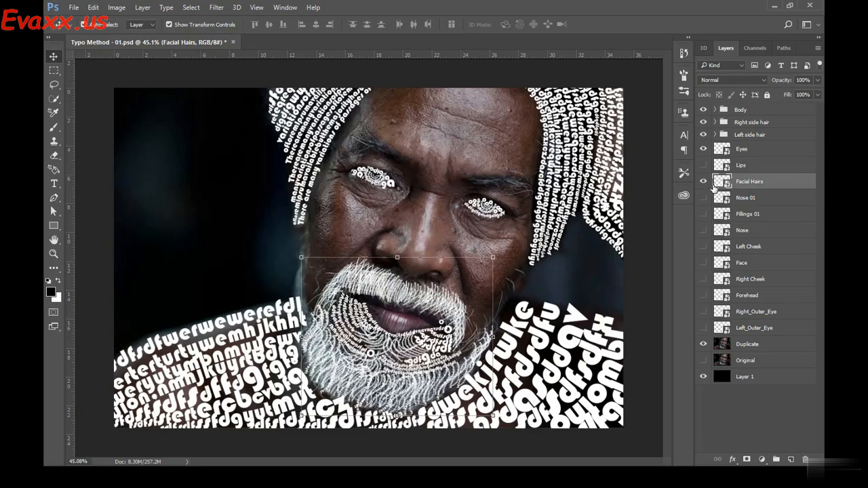
{"action": "left_click", "coordinate": [703, 182]}
Step: Convert the Left side hair group to a smart object
{"action": "left_click", "coordinate": [754, 123]}
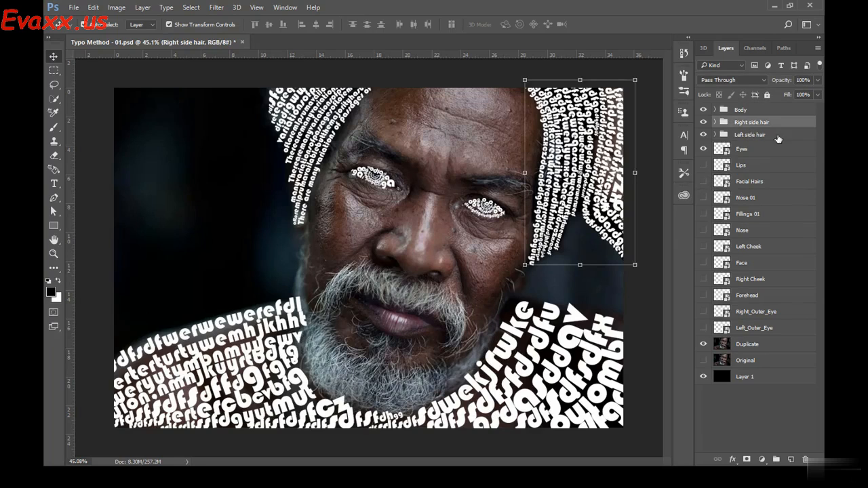
{"action": "left_click", "coordinate": [776, 135]}
{"action": "right_click", "coordinate": [765, 135]}
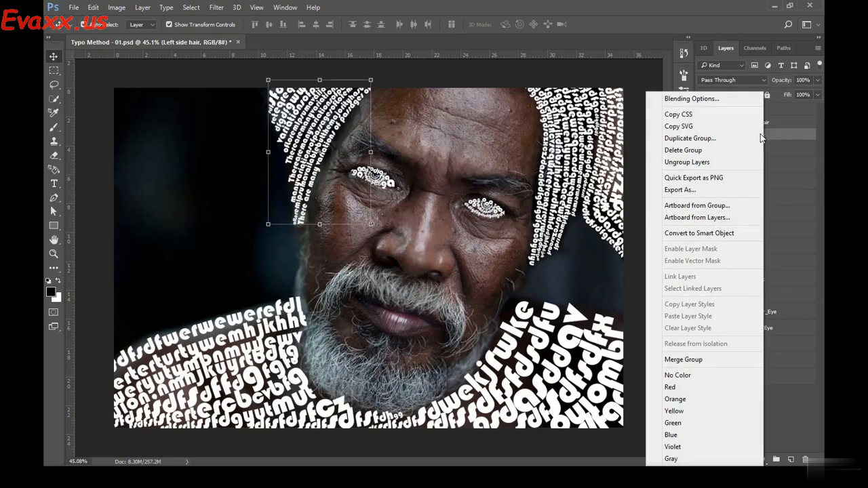
{"action": "left_click", "coordinate": [705, 233]}
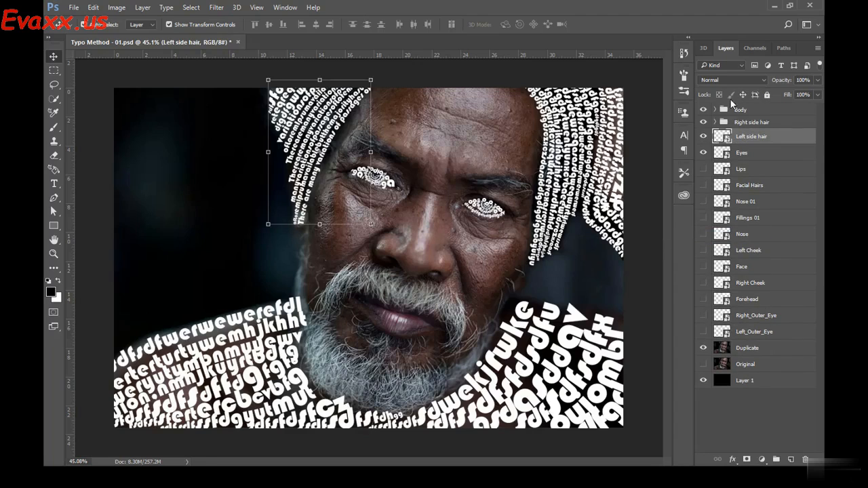
Step: Convert the Right side hair group and the Body group to separate smart objects
{"action": "left_click", "coordinate": [753, 122]}
{"action": "right_click", "coordinate": [746, 123]}
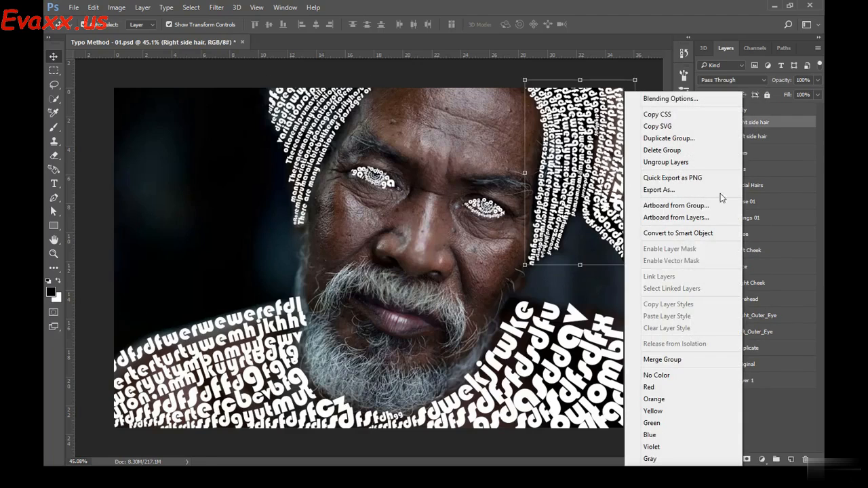
{"action": "left_click", "coordinate": [678, 232]}
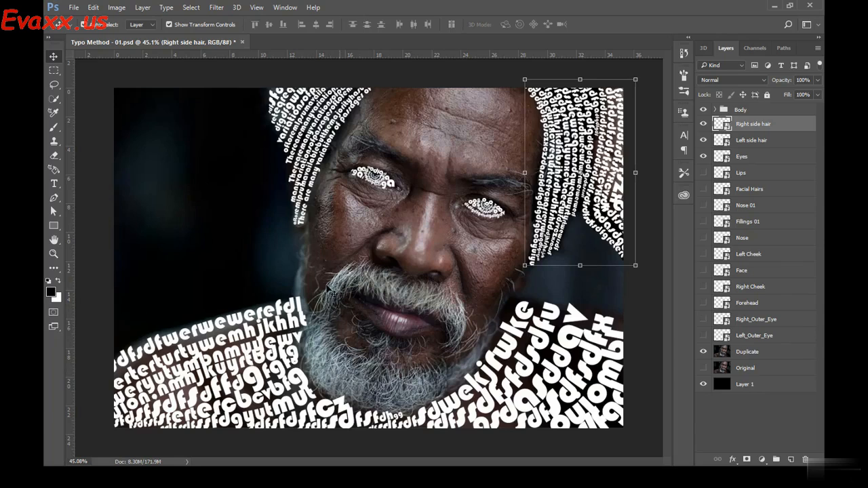
{"action": "left_click", "coordinate": [741, 110]}
{"action": "right_click", "coordinate": [741, 111]}
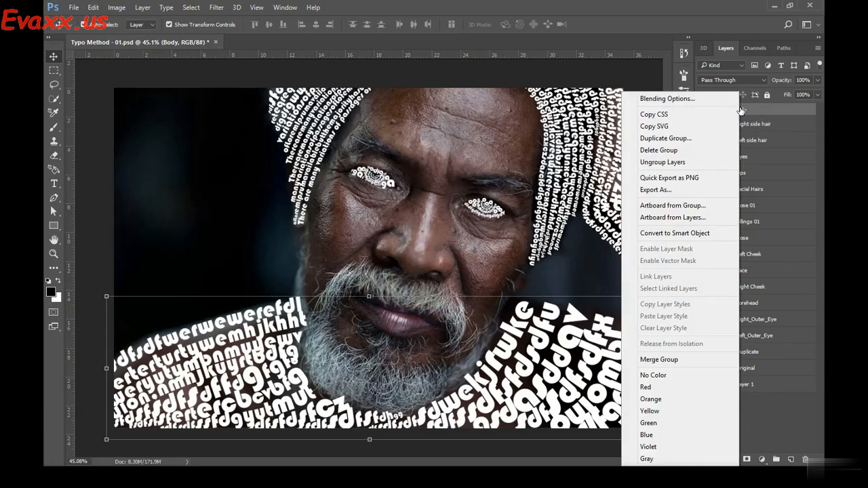
{"action": "left_click", "coordinate": [678, 233]}
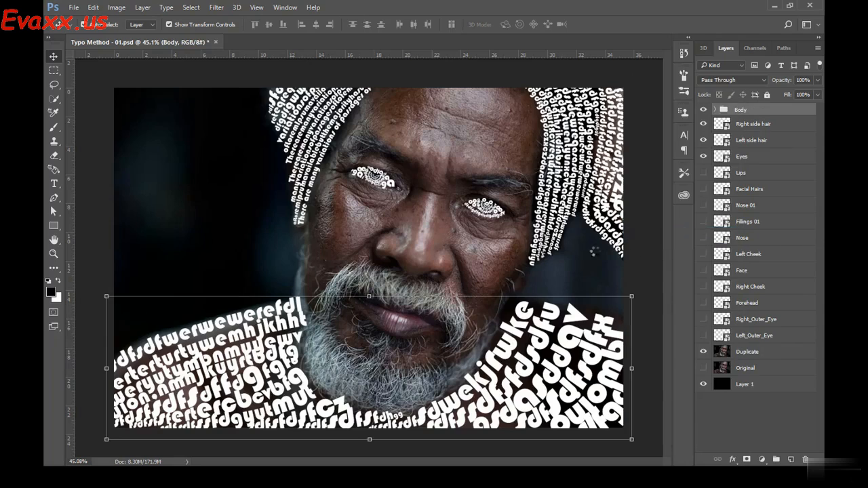
Step: Show all the hidden smart objects again, from Lips down to Left_Outer_Eye
{"action": "left_click", "coordinate": [704, 177]}
{"action": "left_click", "coordinate": [703, 192]}
{"action": "left_click", "coordinate": [703, 209]}
{"action": "left_click", "coordinate": [704, 225]}
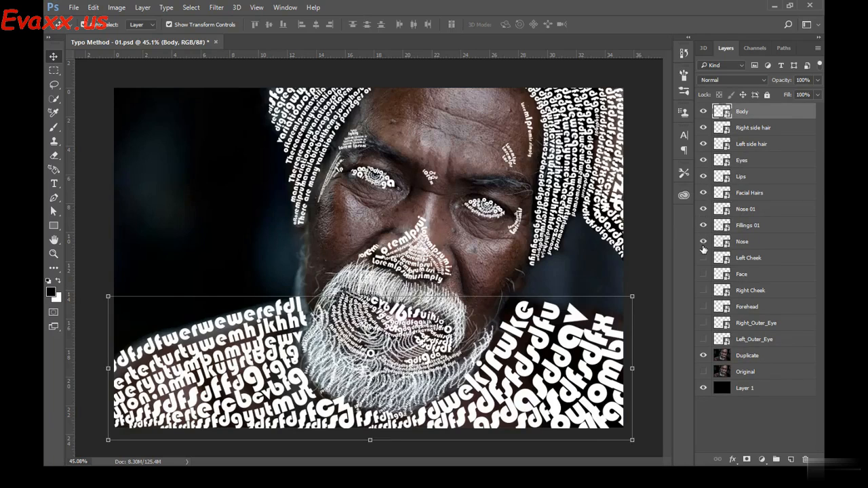
{"action": "left_click", "coordinate": [704, 241]}
{"action": "left_click", "coordinate": [704, 258]}
{"action": "left_click", "coordinate": [704, 274]}
{"action": "left_click", "coordinate": [703, 307]}
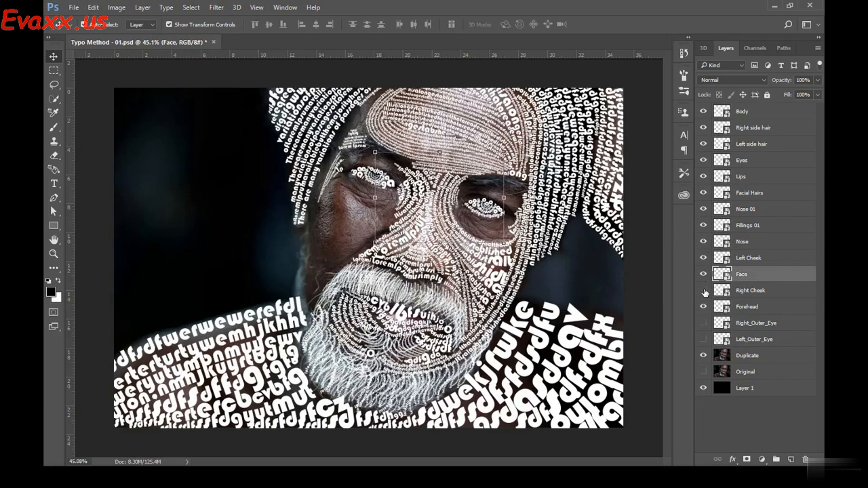
{"action": "left_click", "coordinate": [703, 290]}
{"action": "left_click", "coordinate": [703, 323]}
{"action": "left_click", "coordinate": [704, 339]}
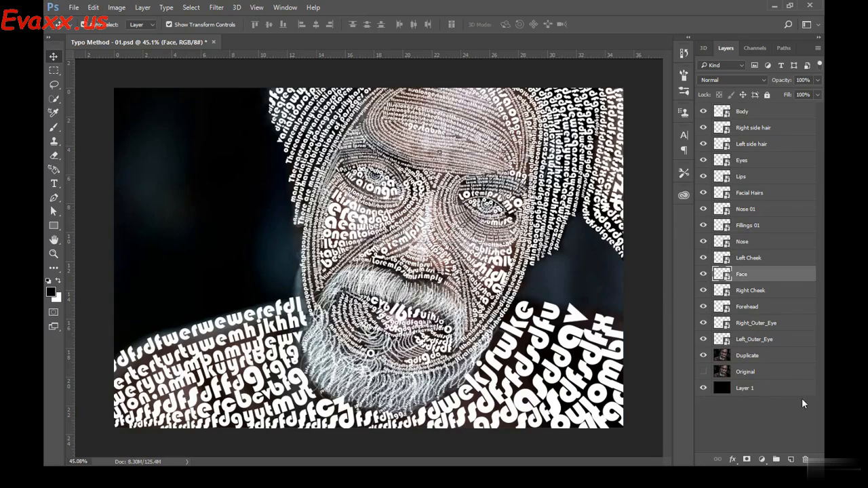
Step: Select the whole range of smart objects from Left_Outer_Eye up to Body
{"action": "left_click", "coordinate": [733, 422]}
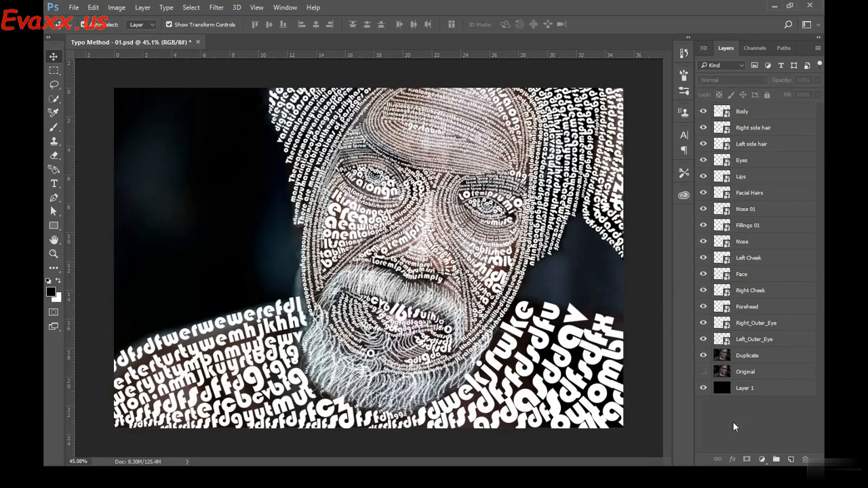
{"action": "left_click", "coordinate": [751, 340]}
{"action": "left_click", "coordinate": [760, 114], "text": "shift"}
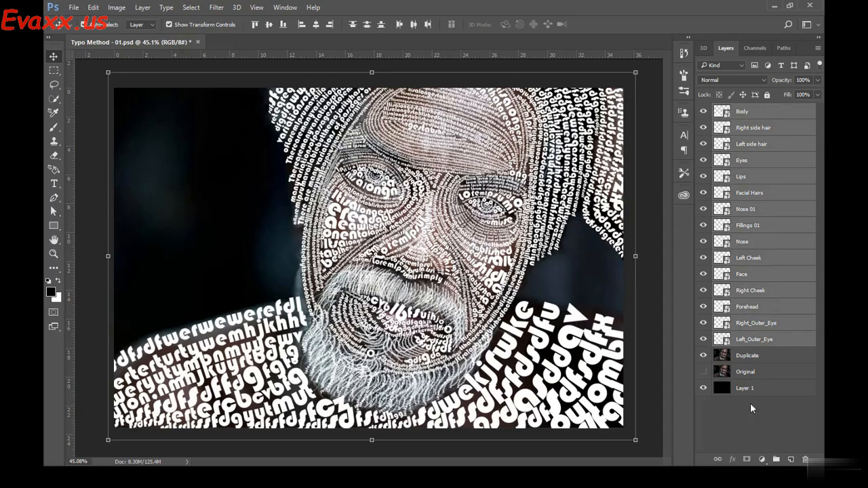
{"action": "left_click", "coordinate": [735, 430]}
{"action": "left_click", "coordinate": [749, 342]}
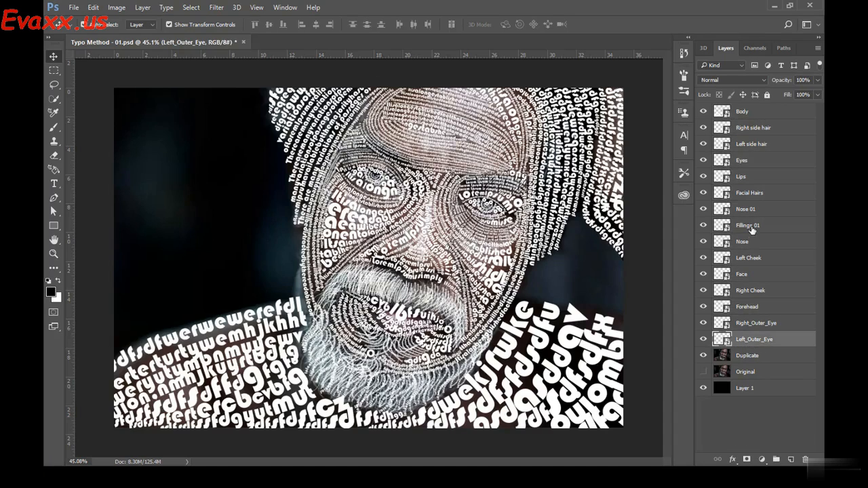
{"action": "left_click", "coordinate": [746, 114], "text": "shift"}
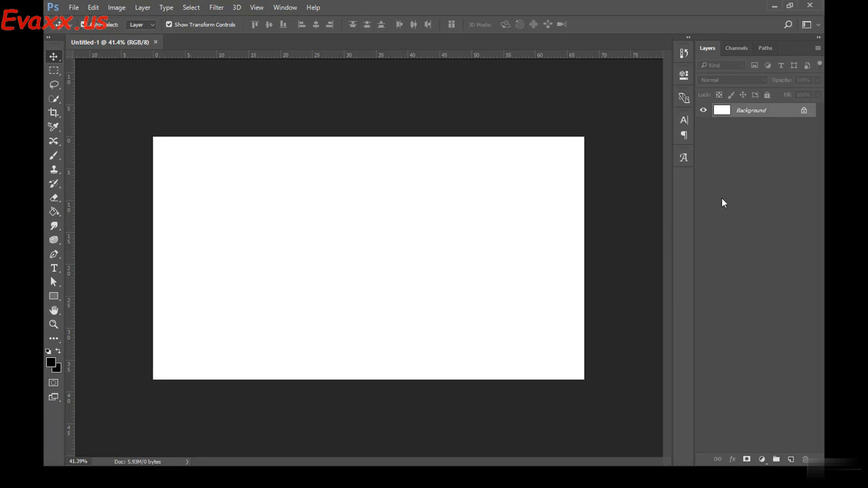
Step: Place the image 631 from the Typography folder in File Explorer into the blank Untitled-1 document
{"action": "left_click", "coordinate": [154, 476]}
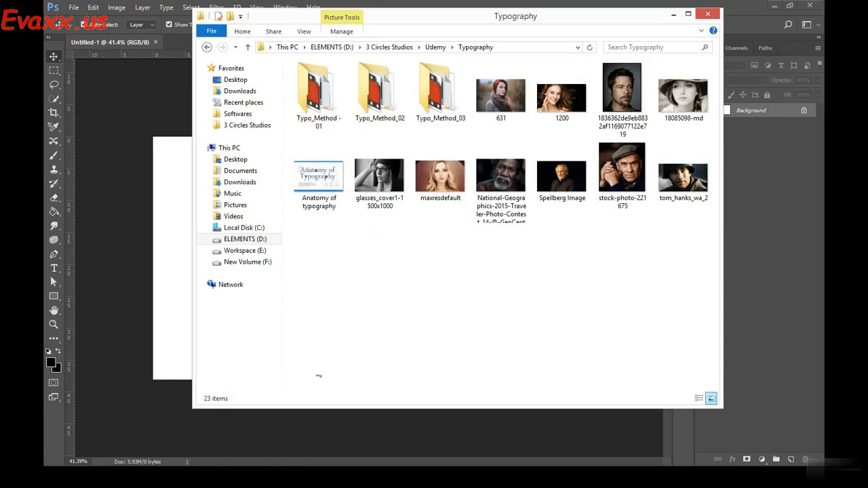
{"action": "left_click", "coordinate": [502, 93]}
{"action": "left_click_drag", "start_coordinate": [502, 93], "coordinate": [141, 202]}
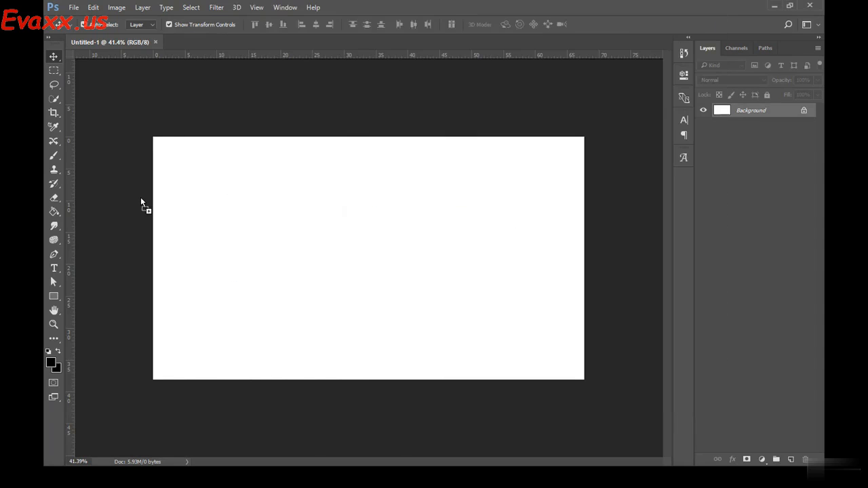
{"action": "key", "text": "Return"}
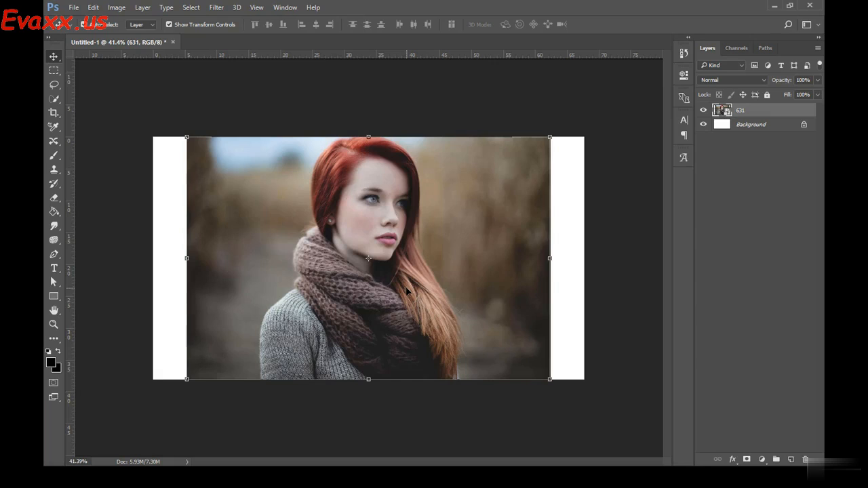
Step: Rasterize the placed 631 layer and duplicate it
{"action": "right_click", "coordinate": [767, 111]}
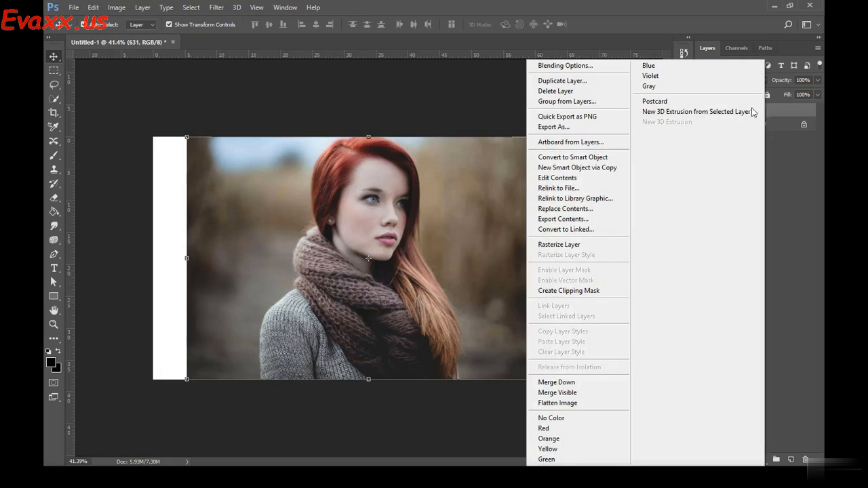
{"action": "left_click", "coordinate": [558, 245]}
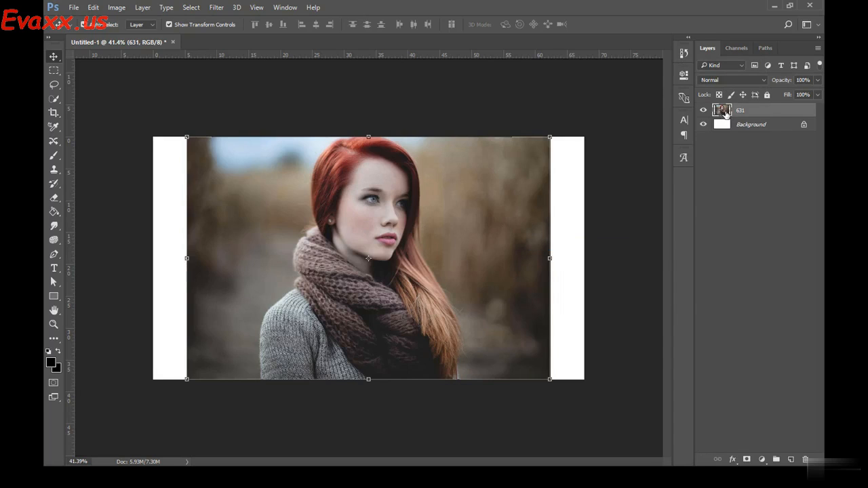
{"action": "left_click", "coordinate": [746, 171]}
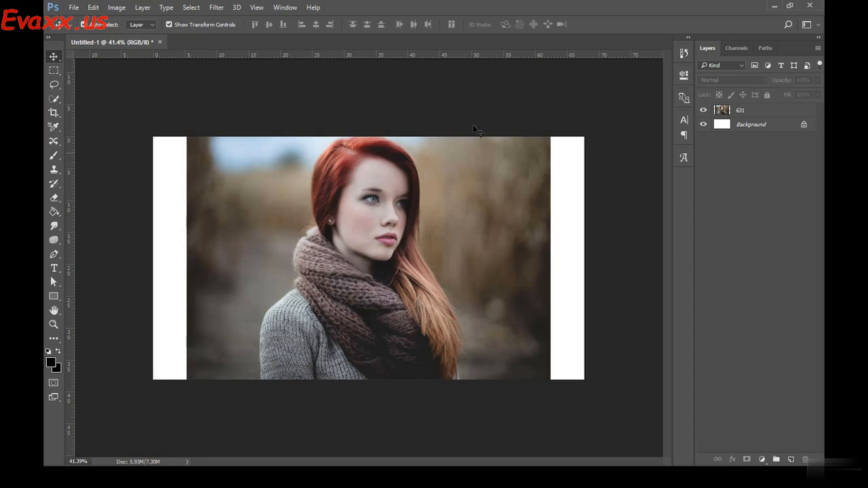
{"action": "left_click", "coordinate": [723, 111]}
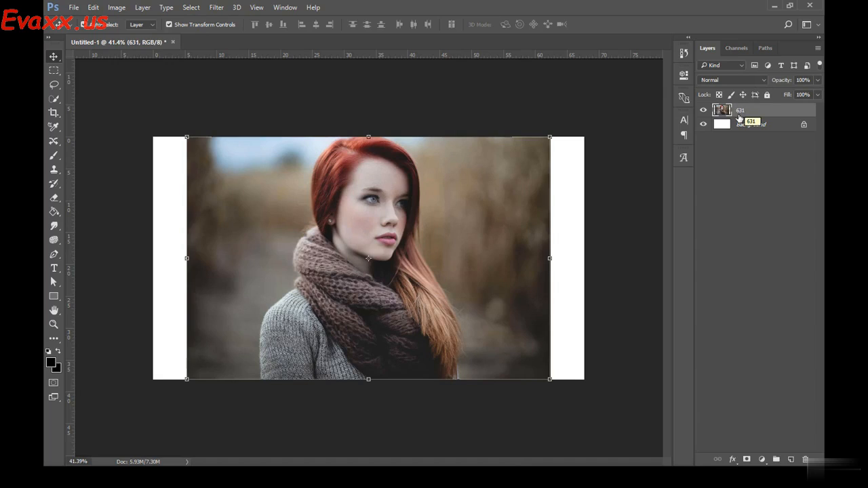
{"action": "key", "text": "ctrl+j"}
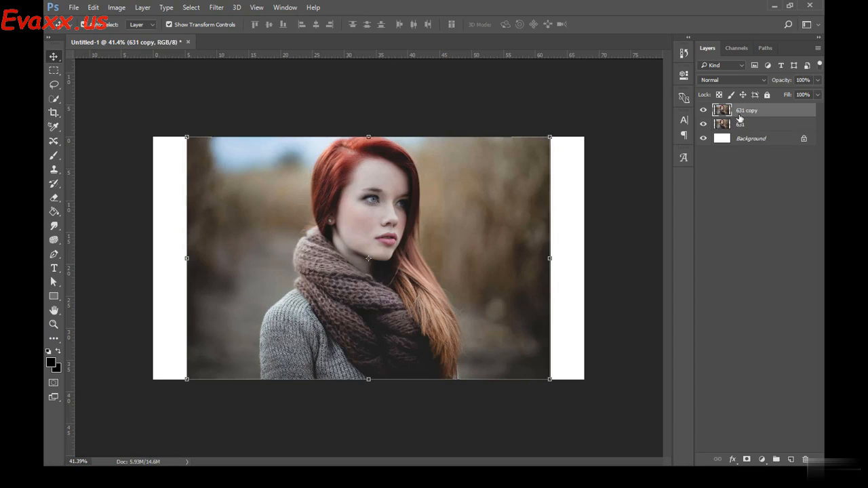
Step: Convert the 631 copy layer to a smart object, leaving the 631 layer below rasterized
{"action": "right_click", "coordinate": [770, 111]}
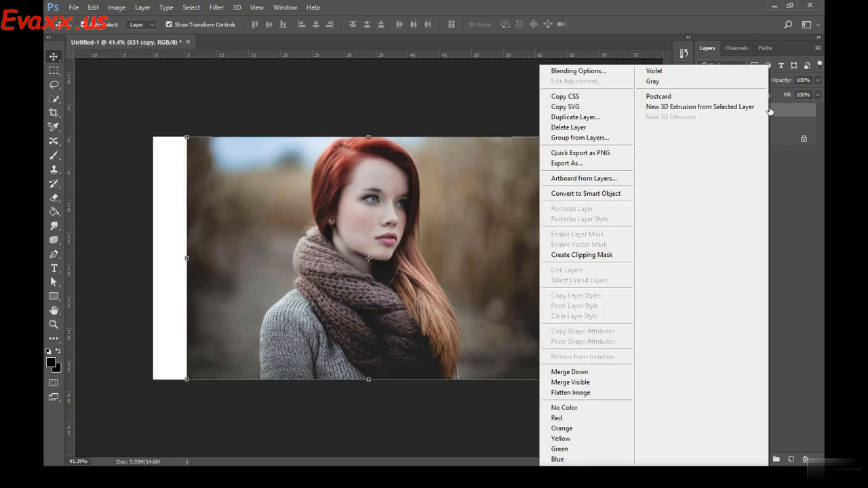
{"action": "left_click", "coordinate": [591, 195]}
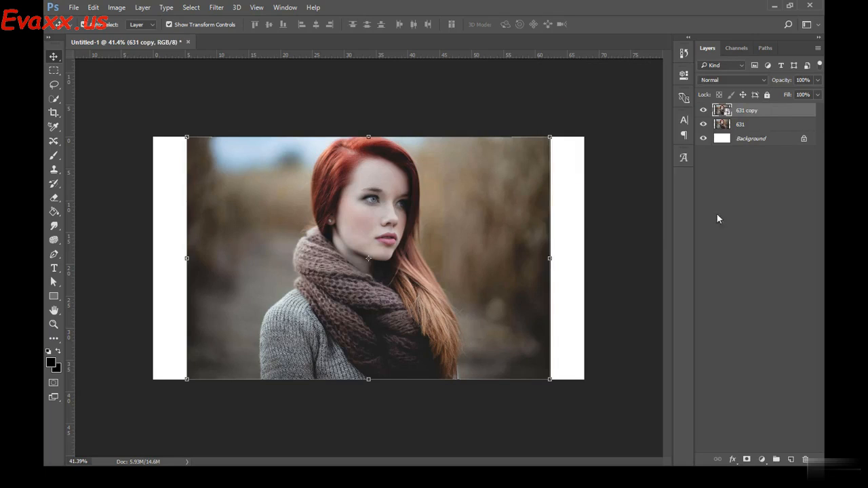
{"action": "left_click", "coordinate": [749, 124]}
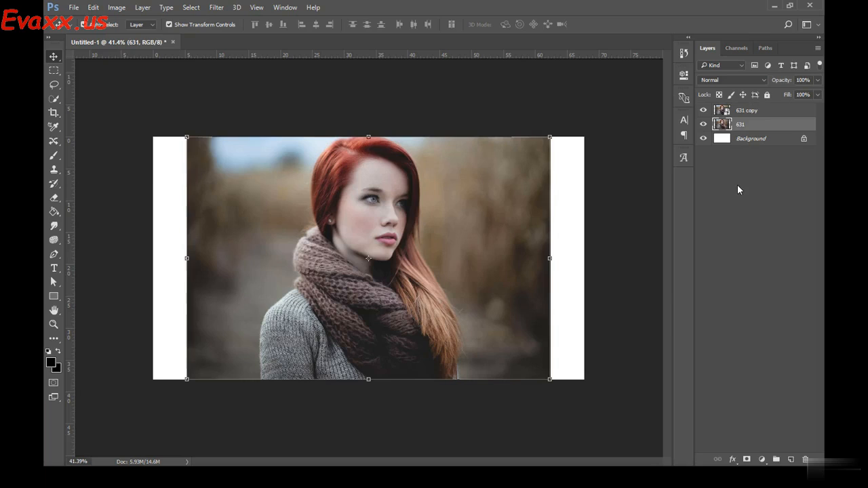
{"action": "left_click", "coordinate": [742, 110]}
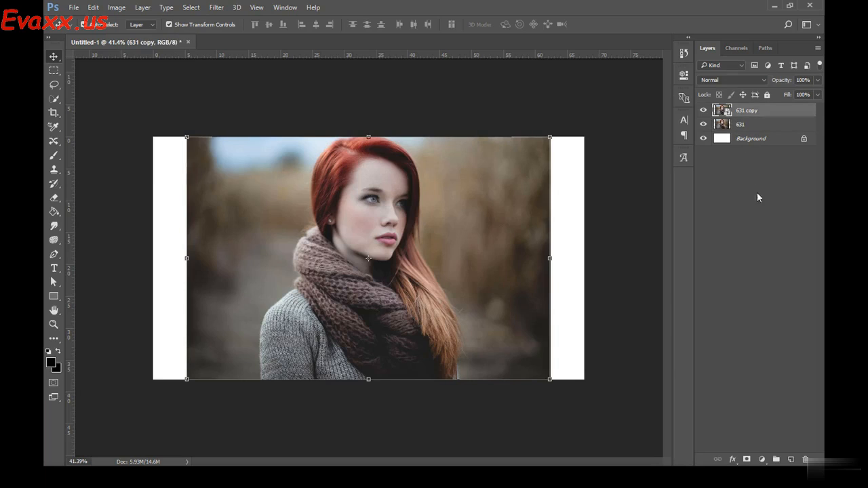
{"action": "left_click", "coordinate": [757, 192]}
Step: Scale both 631 layers down together to about 11%, apply it, and enlarge them by about 929% to roughly fill the canvas height
{"action": "left_click", "coordinate": [740, 127]}
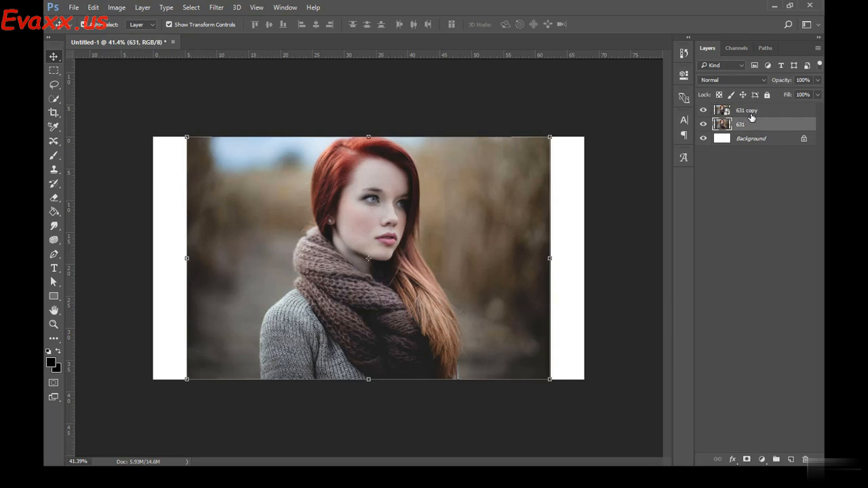
{"action": "left_click", "coordinate": [751, 111], "text": "shift"}
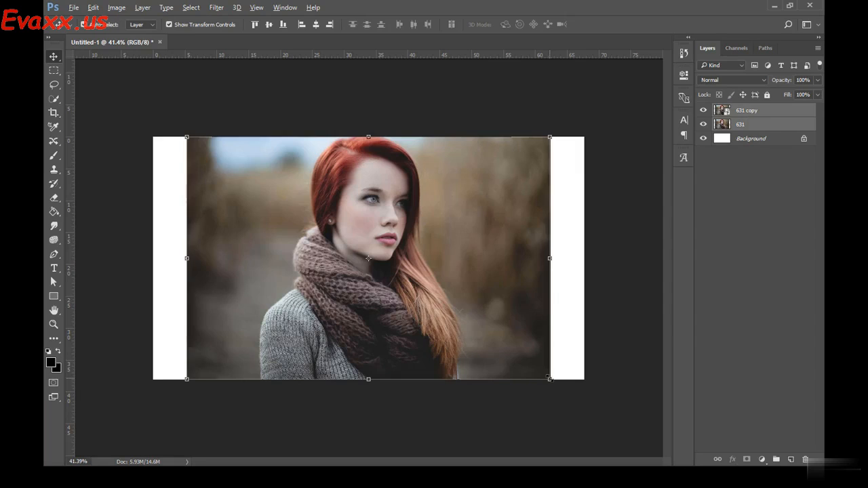
{"action": "left_click_drag", "start_coordinate": [549, 379], "coordinate": [388, 271]}
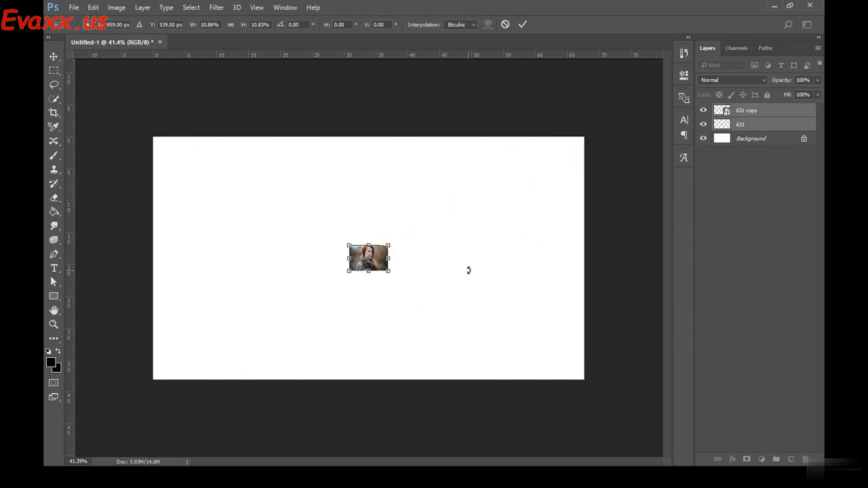
{"action": "key", "text": "Return"}
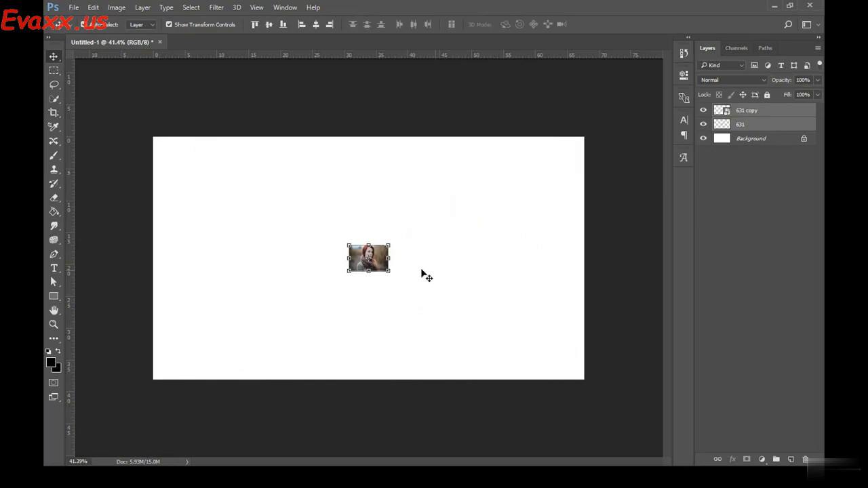
{"action": "left_click_drag", "start_coordinate": [388, 270], "coordinate": [563, 361]}
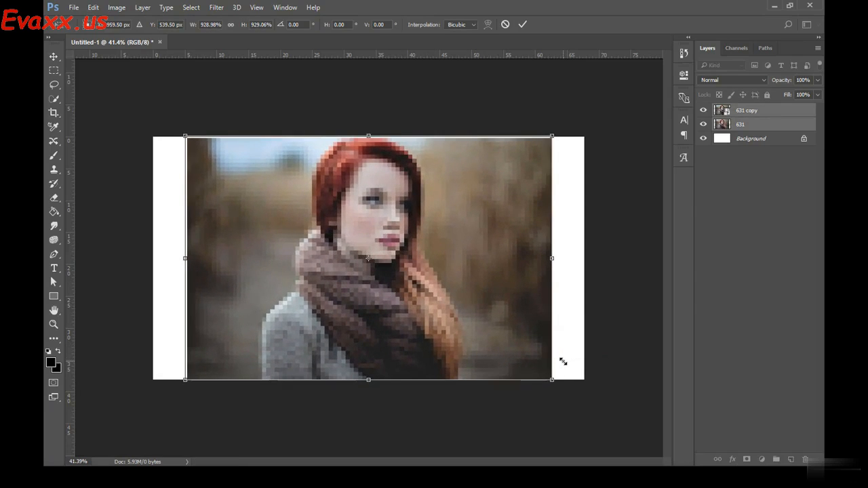
{"action": "key", "text": "Return"}
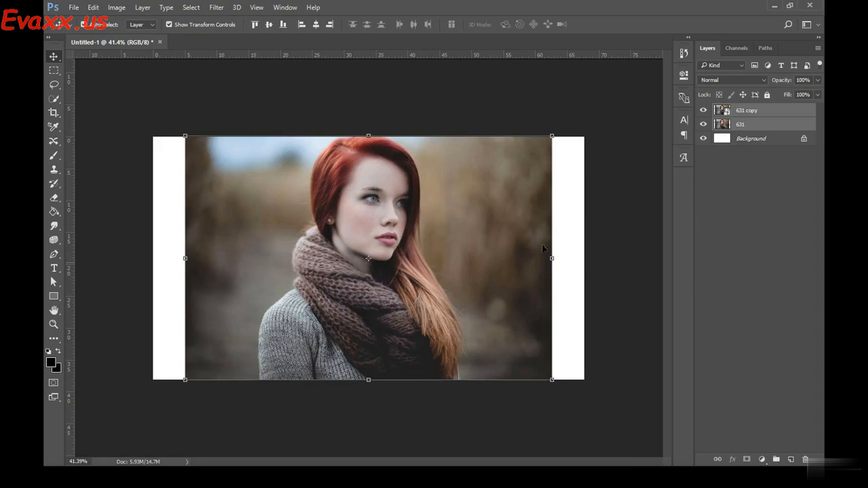
Step: Hide and show the 631 copy smart object to compare its sharpness with the rasterized 631 layer
{"action": "left_click", "coordinate": [754, 109]}
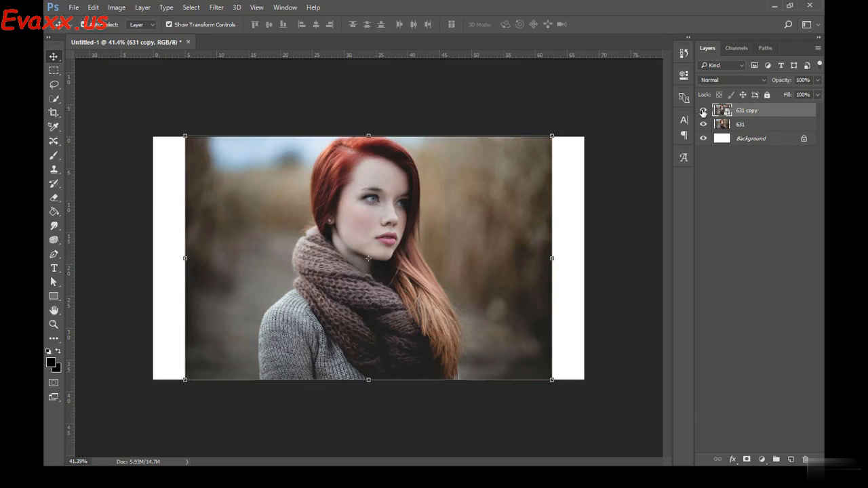
{"action": "left_click", "coordinate": [704, 111]}
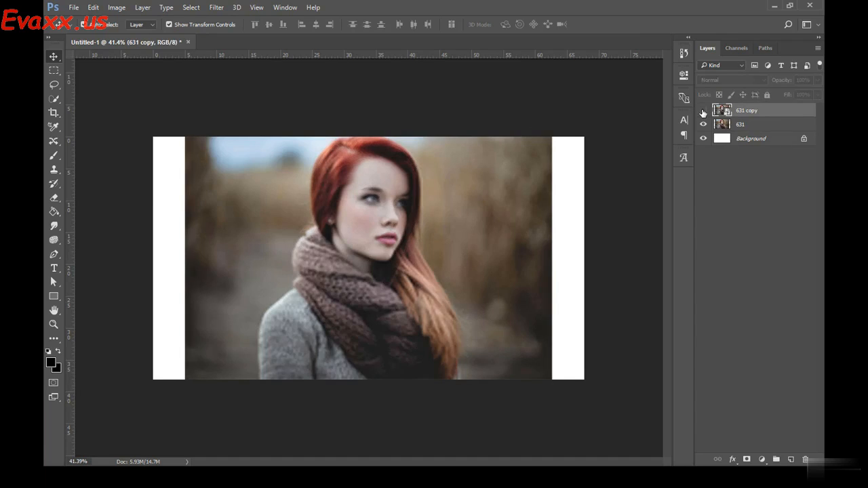
{"action": "left_click", "coordinate": [742, 124]}
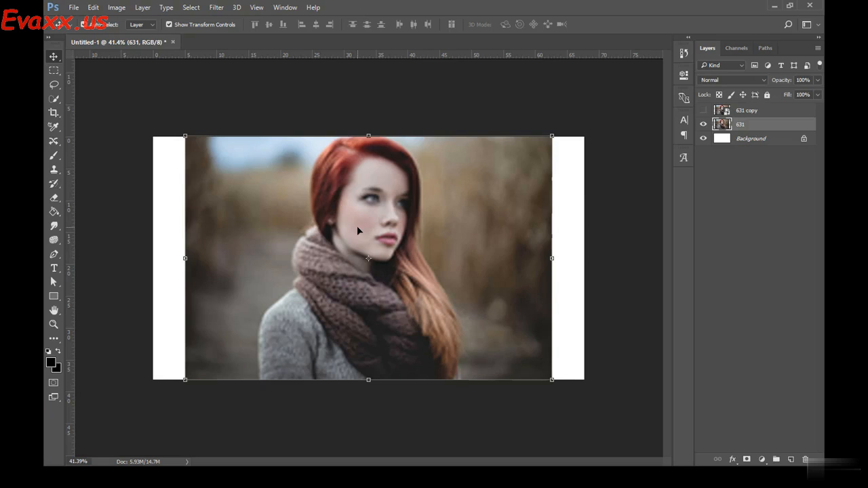
{"action": "left_click", "coordinate": [702, 111]}
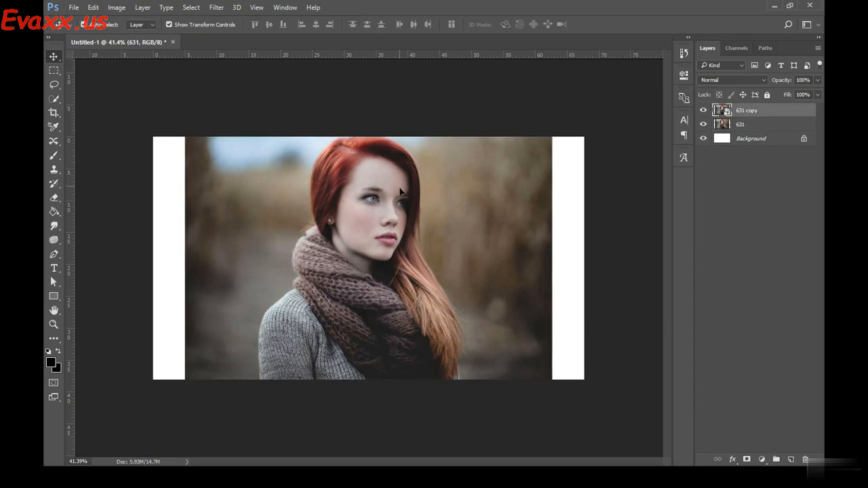
Step: Move the 631 copy down about 19 cm to compare it with the rasterized photo, and shift it back up
{"action": "left_click_drag", "start_coordinate": [402, 195], "coordinate": [404, 307]}
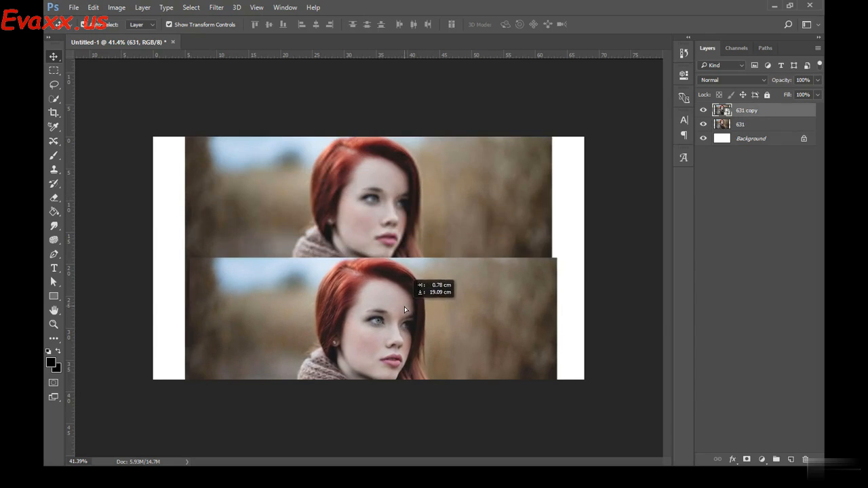
{"action": "left_click", "coordinate": [387, 194]}
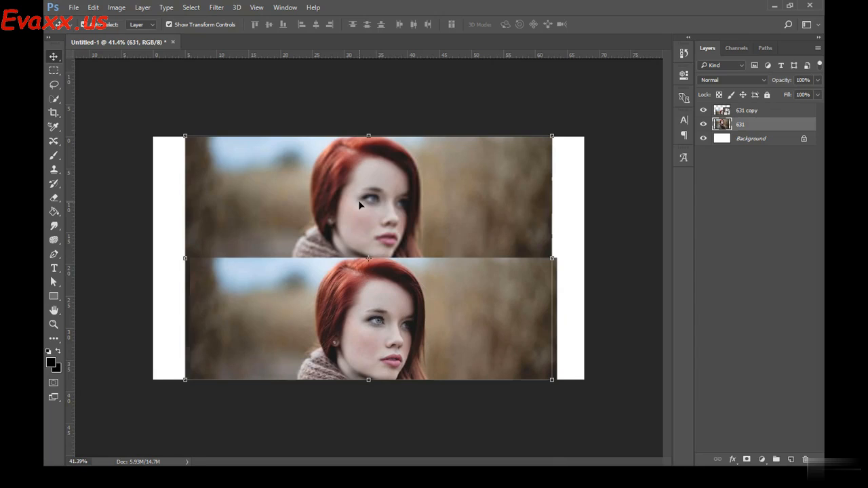
{"action": "left_click_drag", "start_coordinate": [400, 313], "coordinate": [399, 240]}
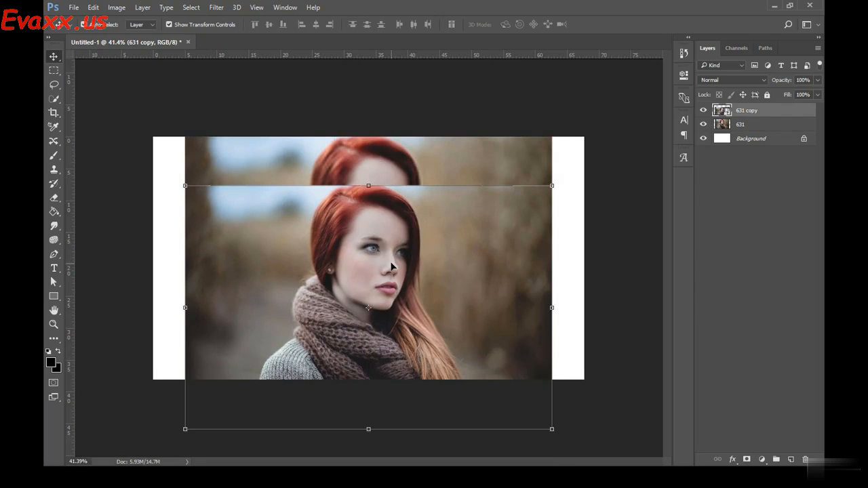
{"action": "left_click_drag", "start_coordinate": [394, 273], "coordinate": [393, 225]}
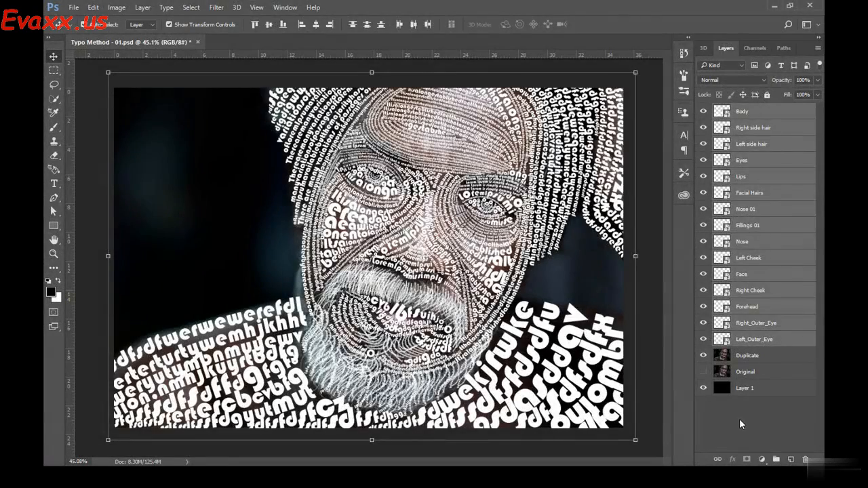
Step: Convert all smart objects from Left_Outer_Eye up to Body into one single smart object in Typo Method - 01.psd
{"action": "left_click", "coordinate": [740, 419]}
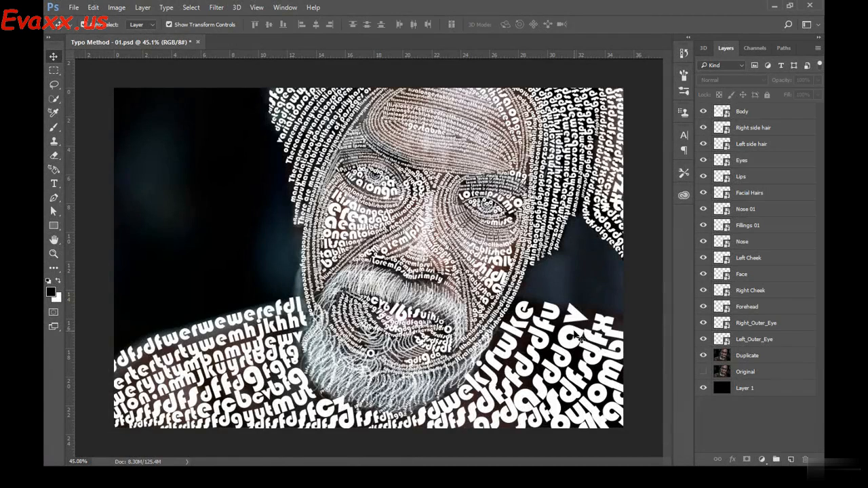
{"action": "left_click", "coordinate": [730, 342]}
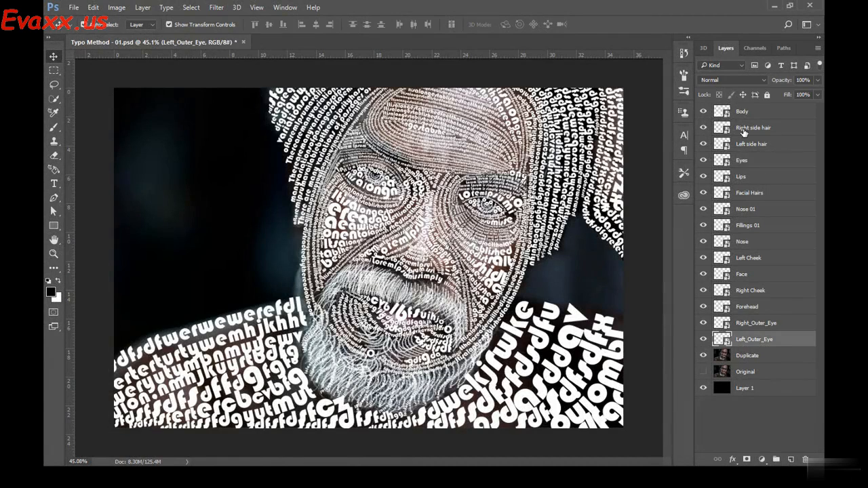
{"action": "left_click", "coordinate": [750, 112]}
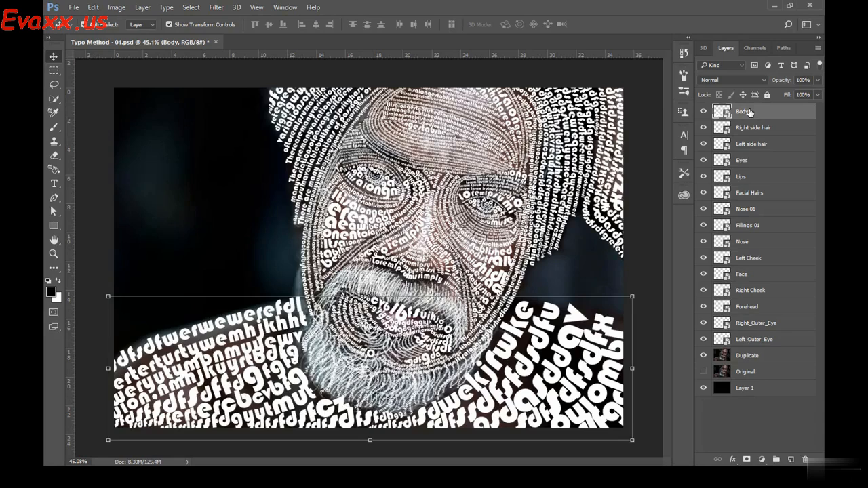
{"action": "left_click", "coordinate": [748, 356]}
{"action": "left_click", "coordinate": [746, 342]}
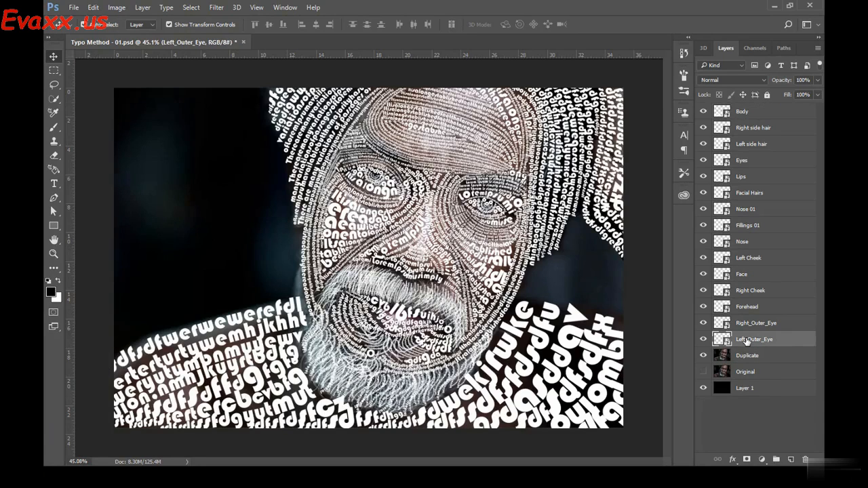
{"action": "left_click", "coordinate": [750, 114], "text": "shift"}
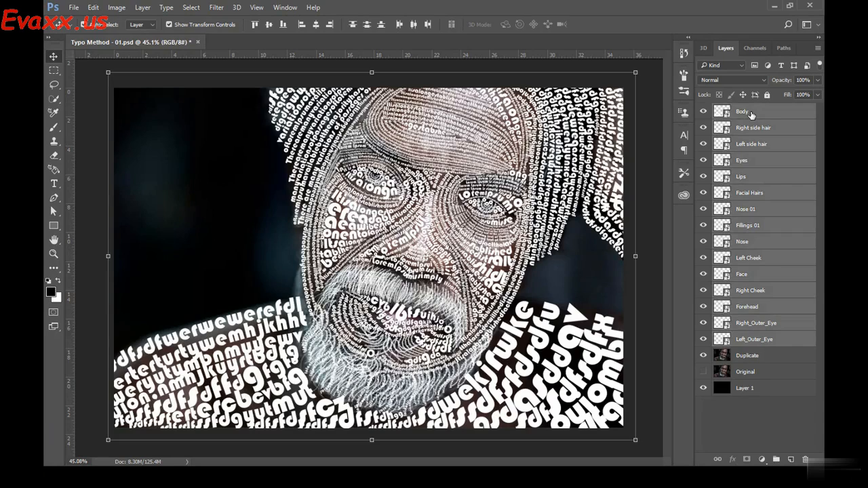
{"action": "right_click", "coordinate": [766, 113]}
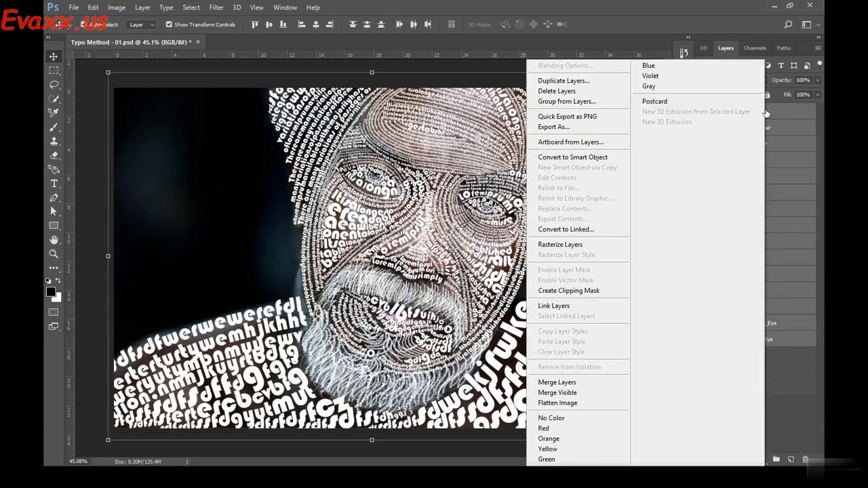
{"action": "left_click", "coordinate": [572, 157]}
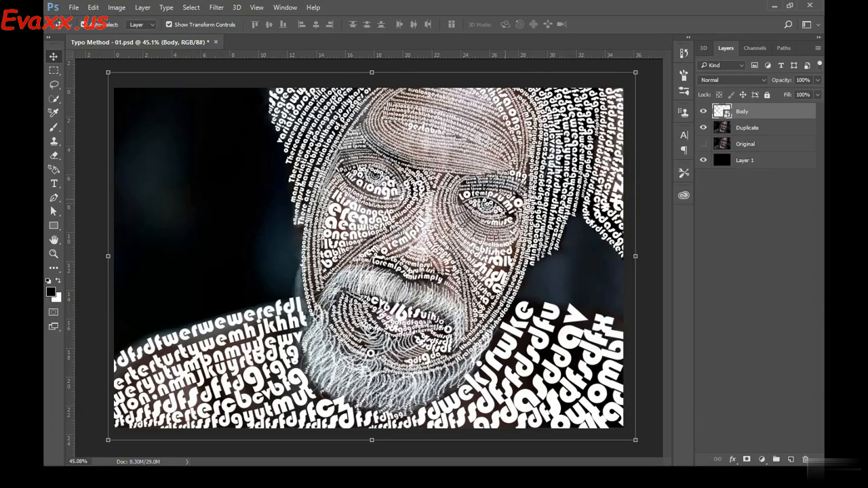
Step: Hide and show the combined Body smart object to compare the text with the underlying photo
{"action": "left_click", "coordinate": [744, 207]}
{"action": "left_click", "coordinate": [703, 112]}
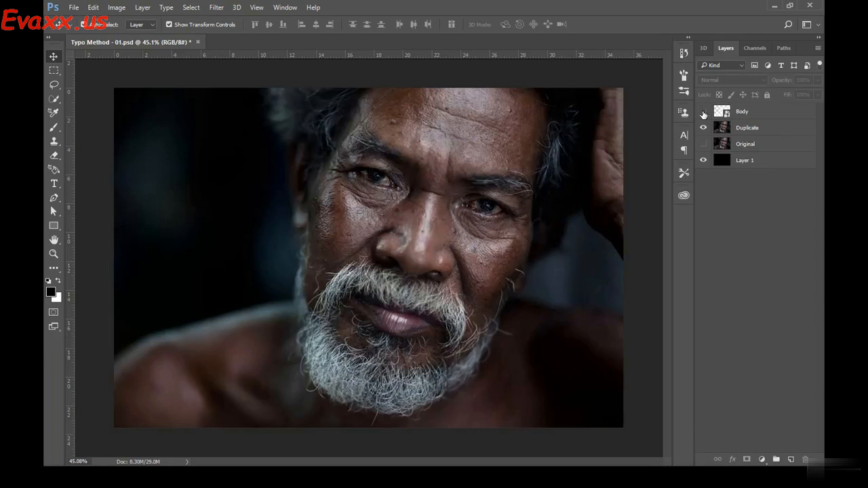
{"action": "left_click", "coordinate": [703, 112]}
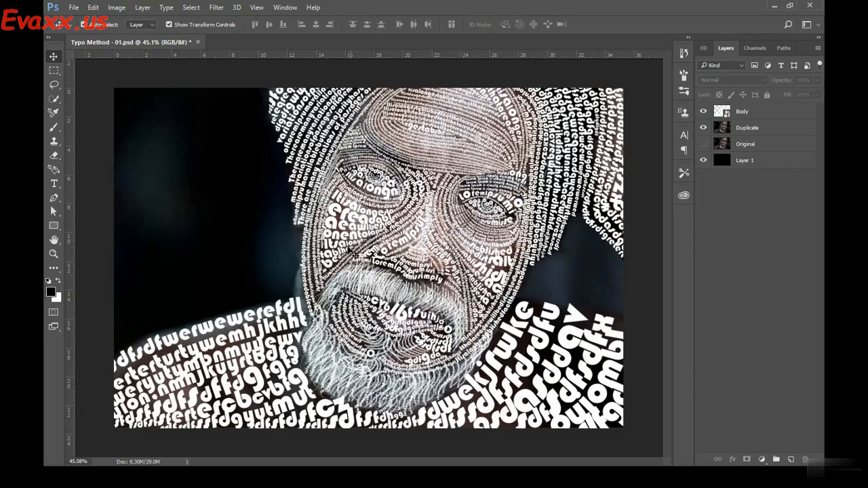
Step: Rename the combined Body smart object as Typo
{"action": "left_click", "coordinate": [742, 113]}
{"action": "double_click", "coordinate": [742, 112]}
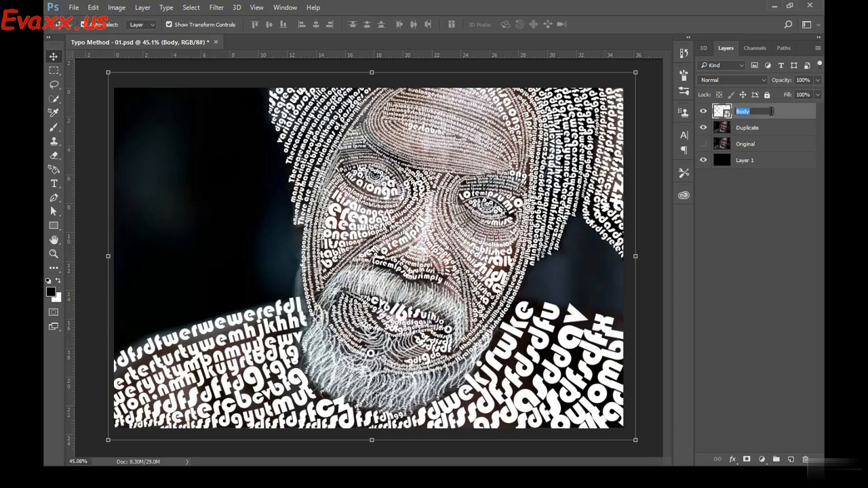
{"action": "key", "text": "BackSpace"}
{"action": "type", "text": "Typo"}
{"action": "key", "text": "Return"}
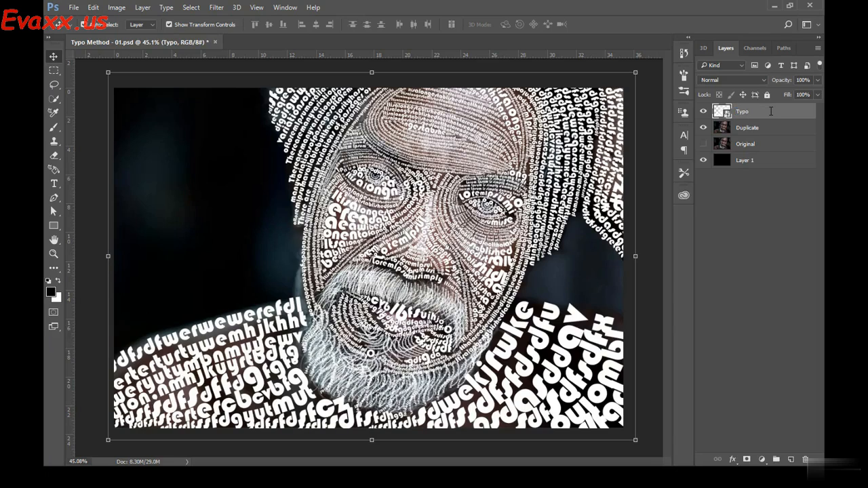
{"action": "left_click", "coordinate": [725, 204]}
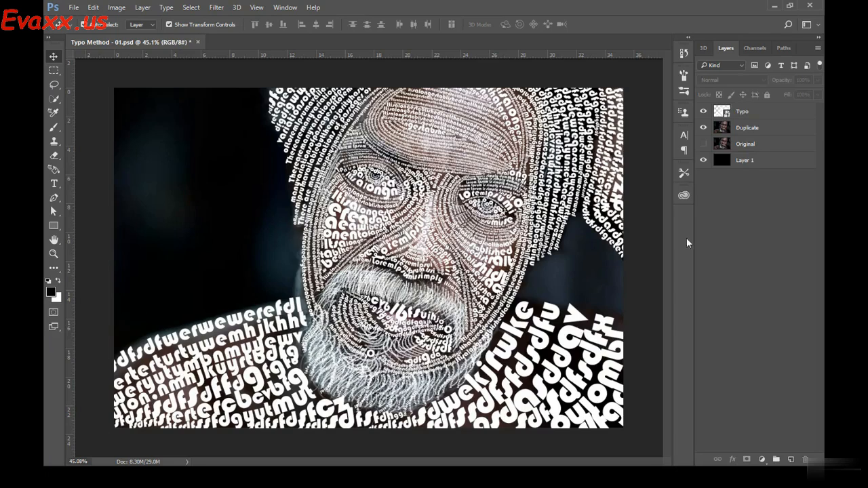
{"action": "left_click", "coordinate": [745, 111]}
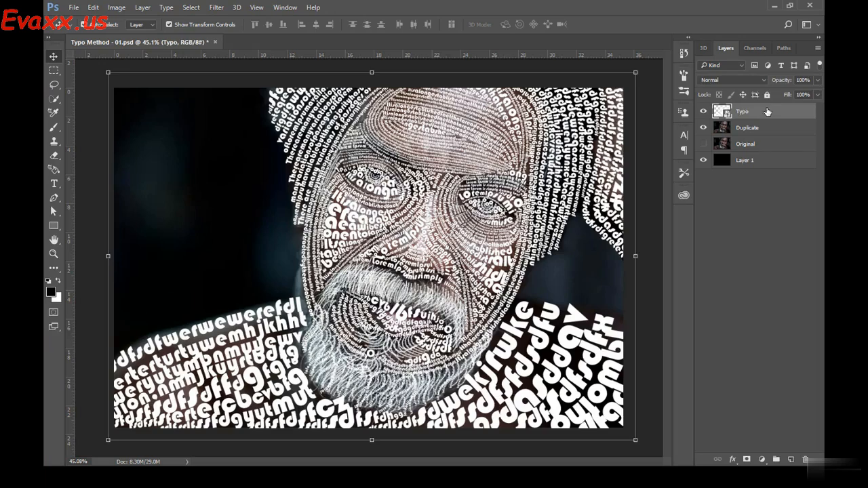
{"action": "left_click", "coordinate": [729, 200]}
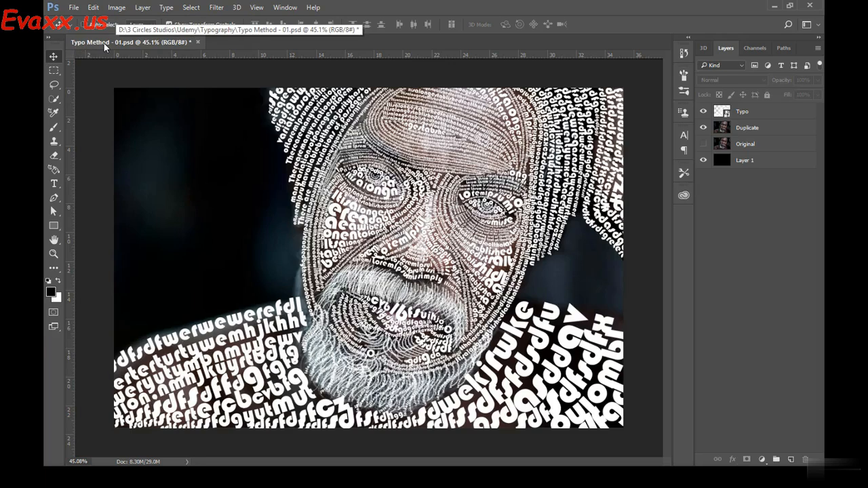
Step: Save the document as a new Photoshop file named Typo Method - 02 in the Typography folder
{"action": "left_click", "coordinate": [73, 8]}
{"action": "left_click", "coordinate": [87, 128]}
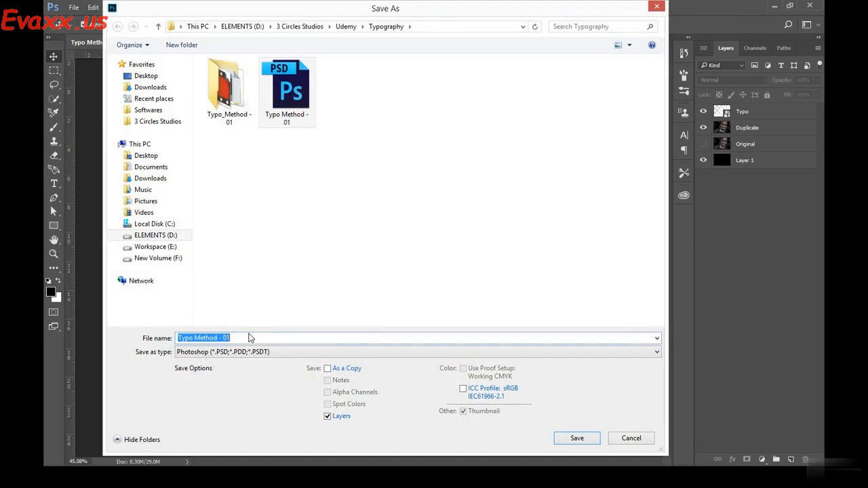
{"action": "left_click", "coordinate": [314, 338]}
{"action": "key", "text": "BackSpace"}
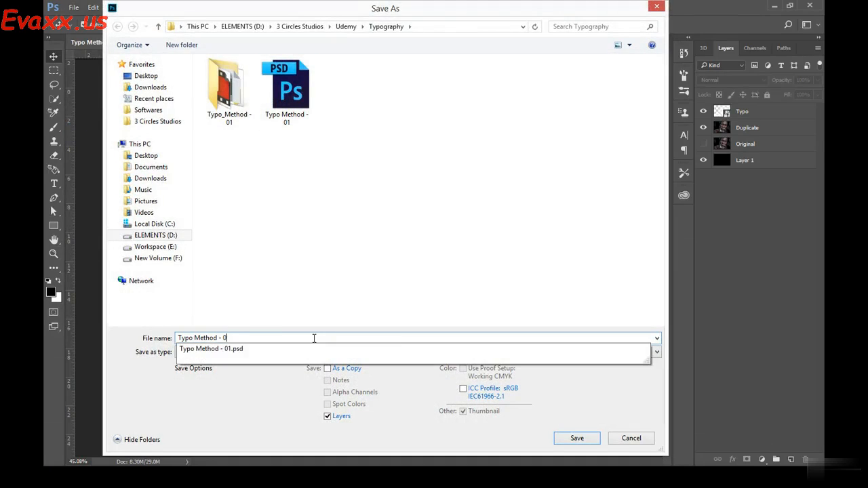
{"action": "type", "text": "2"}
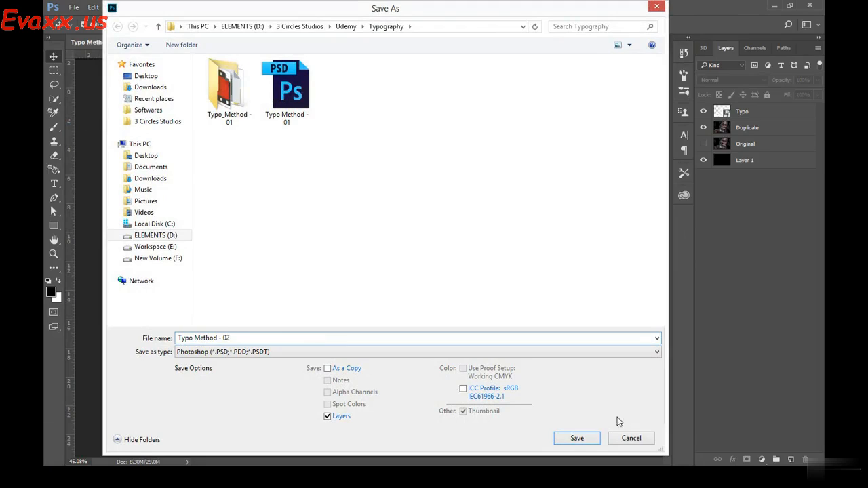
{"action": "left_click", "coordinate": [576, 439]}
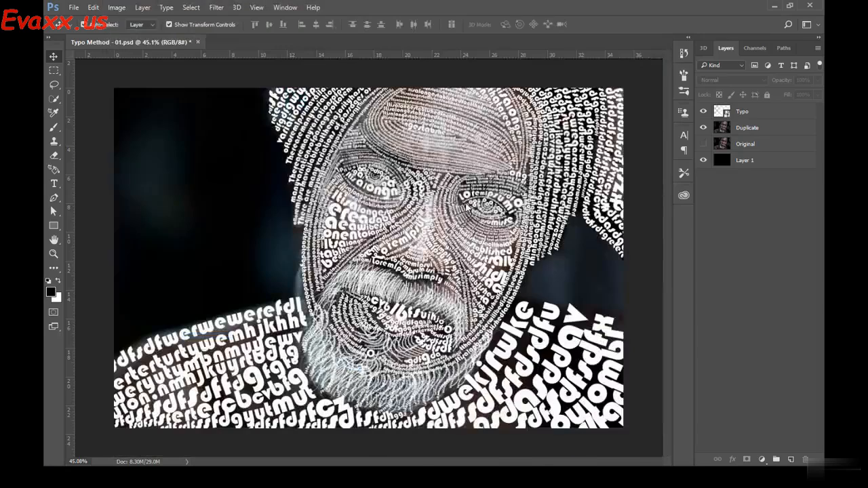
{"action": "left_click", "coordinate": [559, 144]}
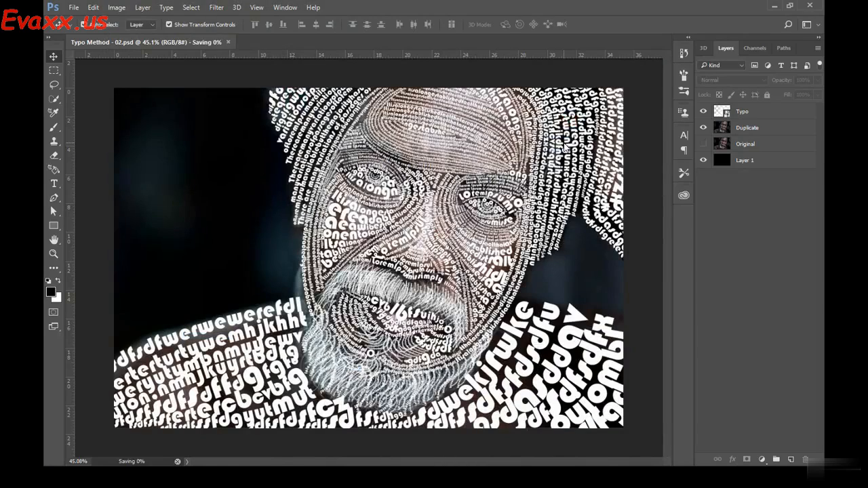